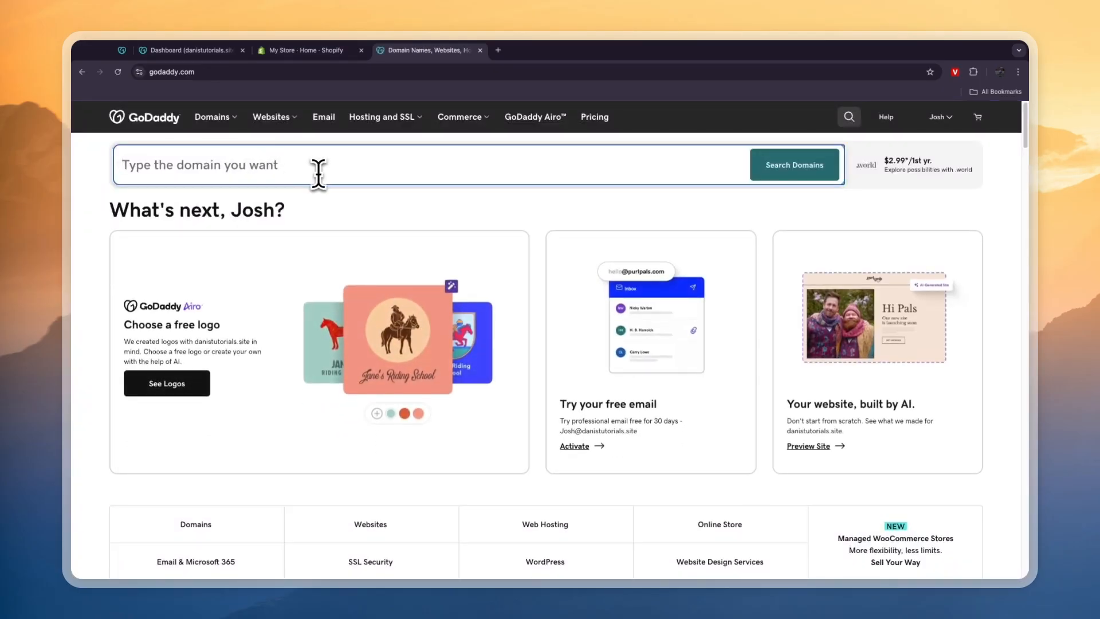
Step: Search for the domain howtostuff and add howtostuff.nl to the cart
{"action": "type", "text": "wtostuff"}
{"action": "key", "text": "Return"}
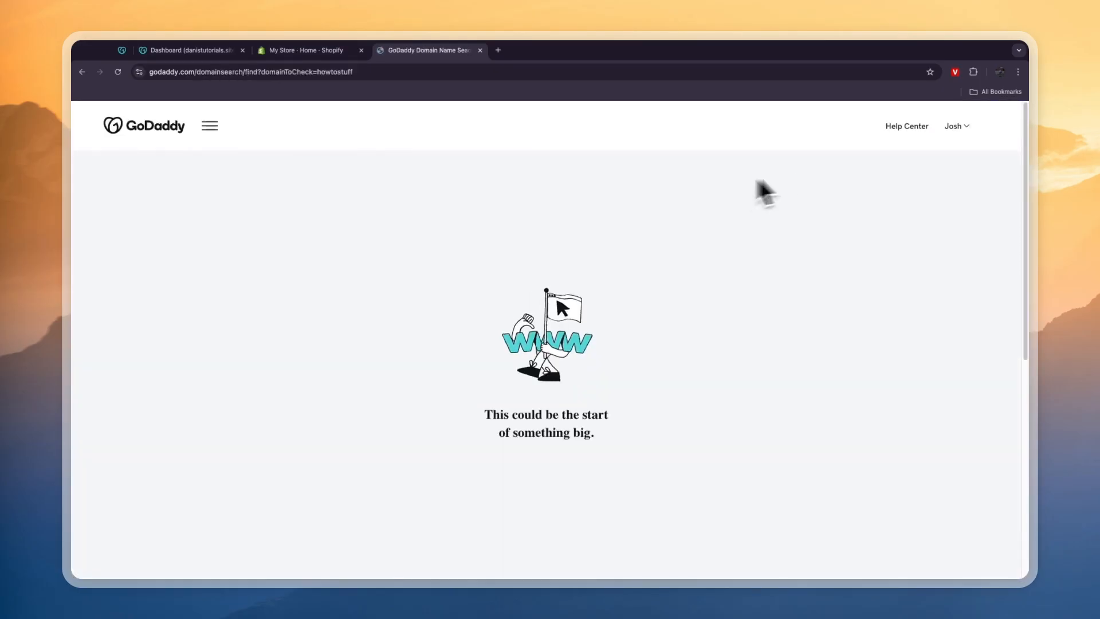
{"action": "scroll", "coordinate": [479, 344], "scroll_direction": "down", "scroll_amount": 2}
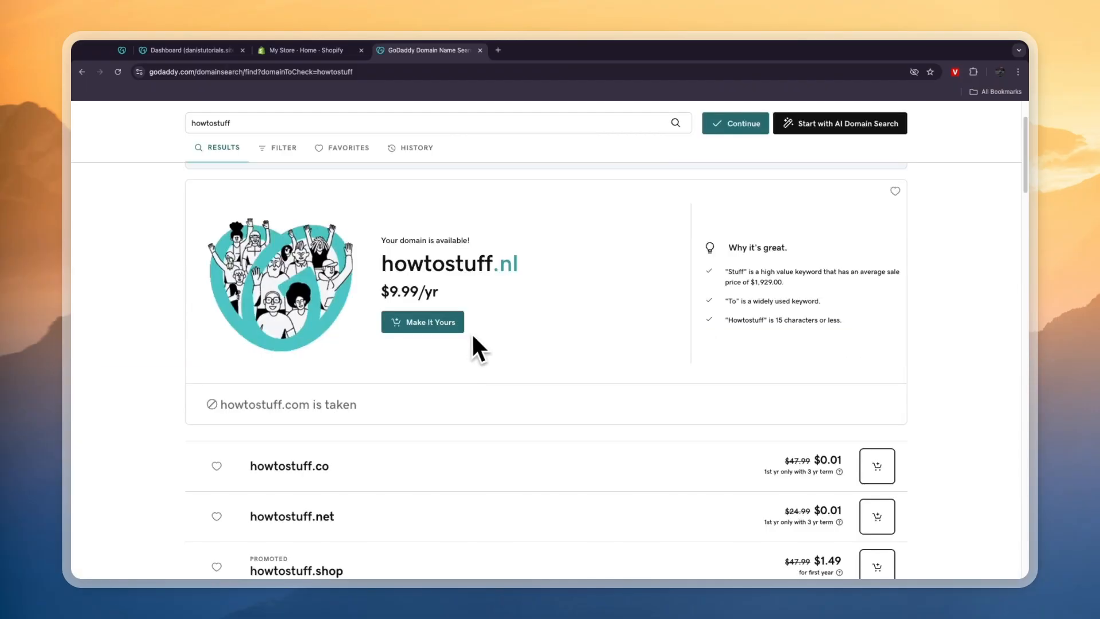
{"action": "left_click", "coordinate": [420, 321]}
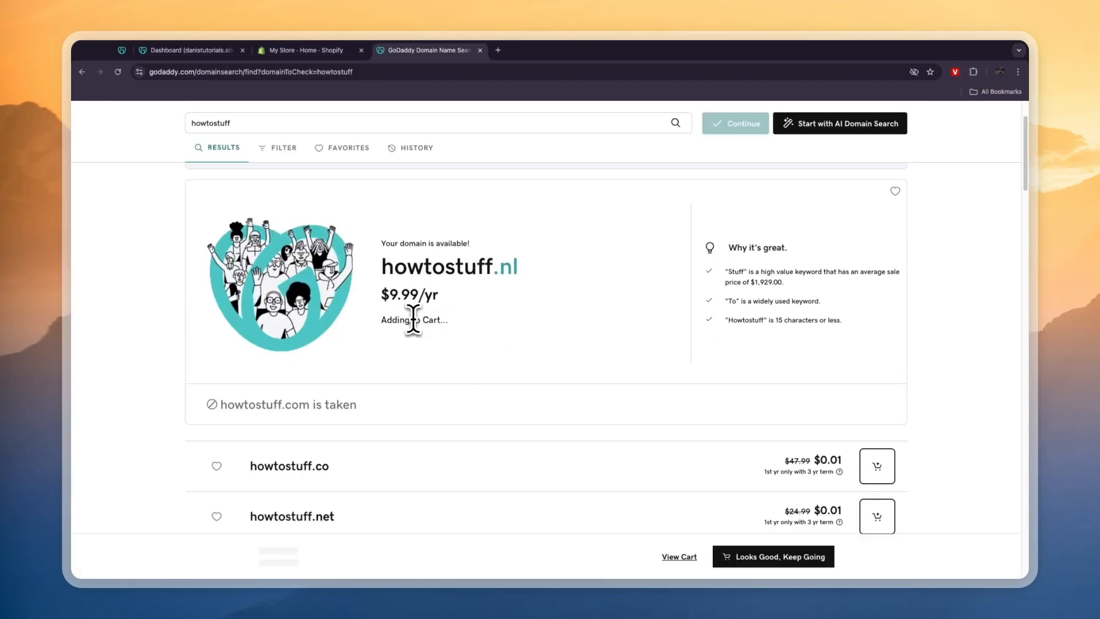
Step: Continue to the cart with howtostuff.nl without domain protection, email or inbox extras, review it, and close the page
{"action": "left_click", "coordinate": [770, 559]}
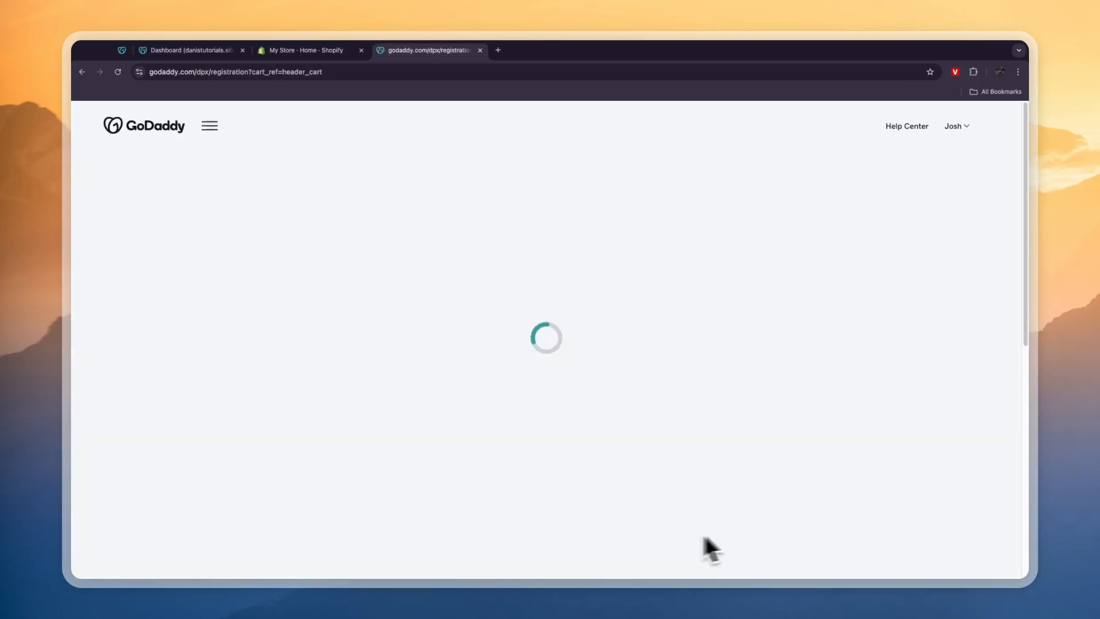
{"action": "scroll", "coordinate": [622, 474], "scroll_direction": "down", "scroll_amount": 1}
{"action": "scroll", "coordinate": [432, 289], "scroll_direction": "down", "scroll_amount": 3}
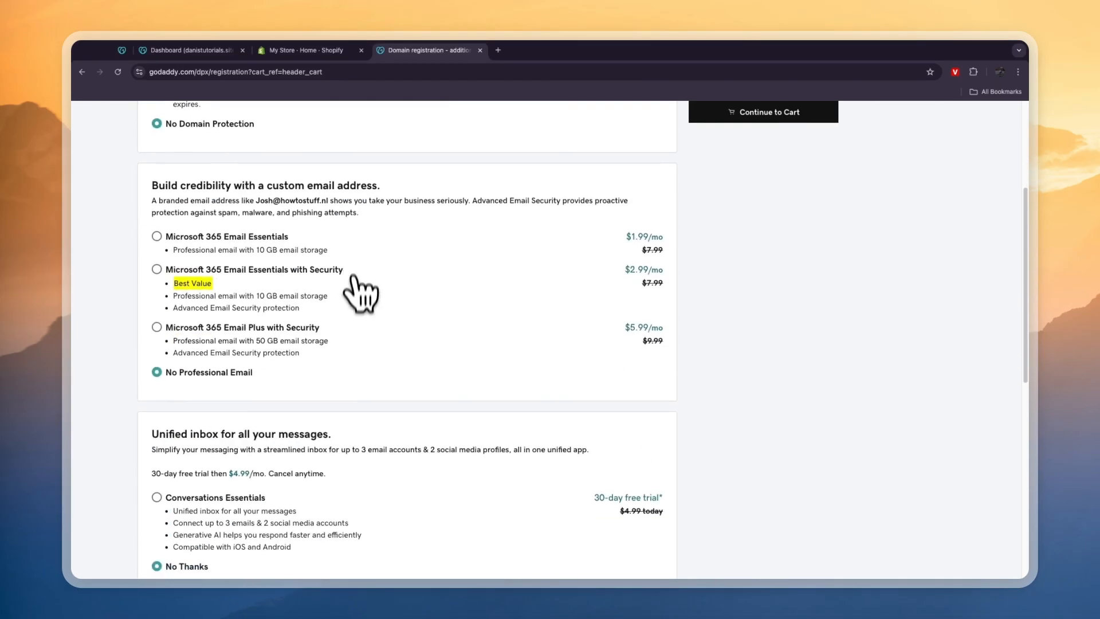
{"action": "scroll", "coordinate": [435, 275], "scroll_direction": "up", "scroll_amount": 5}
{"action": "left_click", "coordinate": [745, 195]}
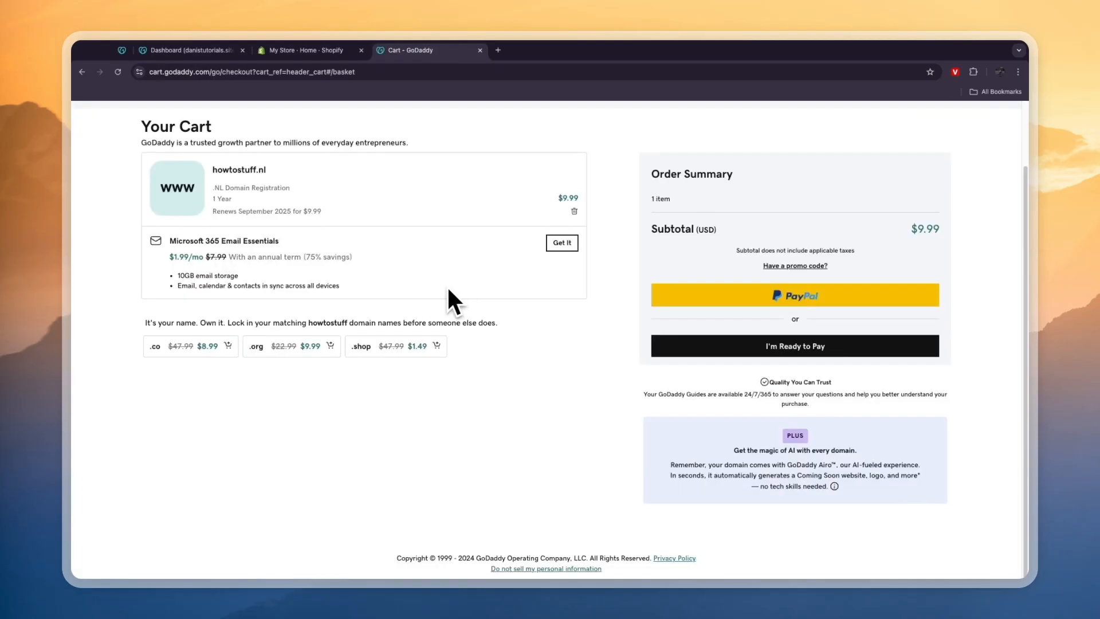
{"action": "scroll", "coordinate": [487, 359], "scroll_direction": "up", "scroll_amount": 2}
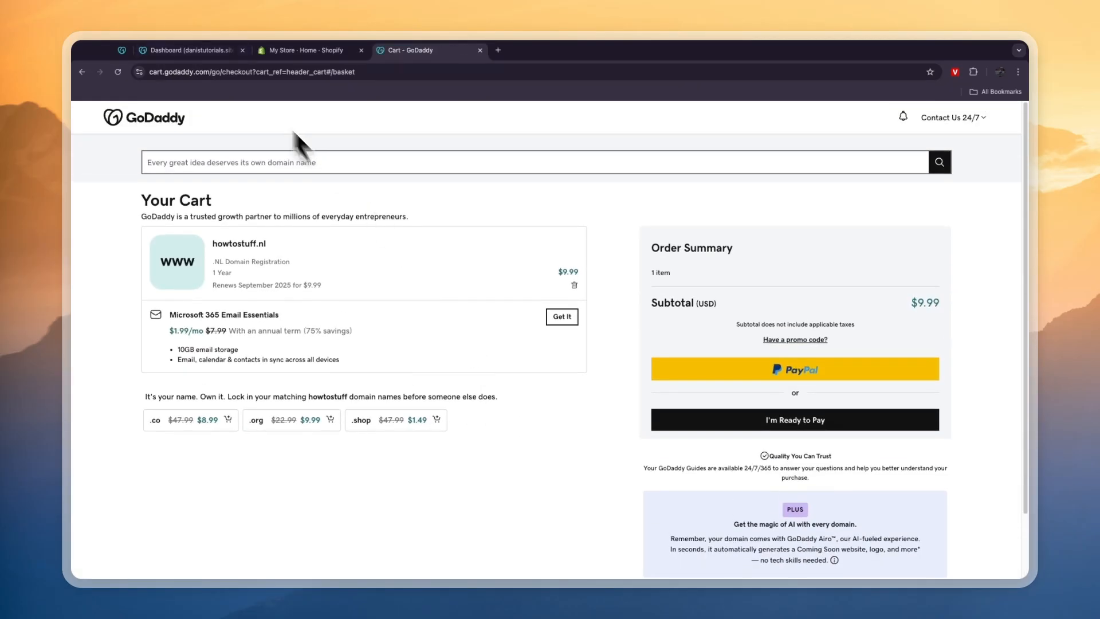
{"action": "left_click", "coordinate": [480, 51]}
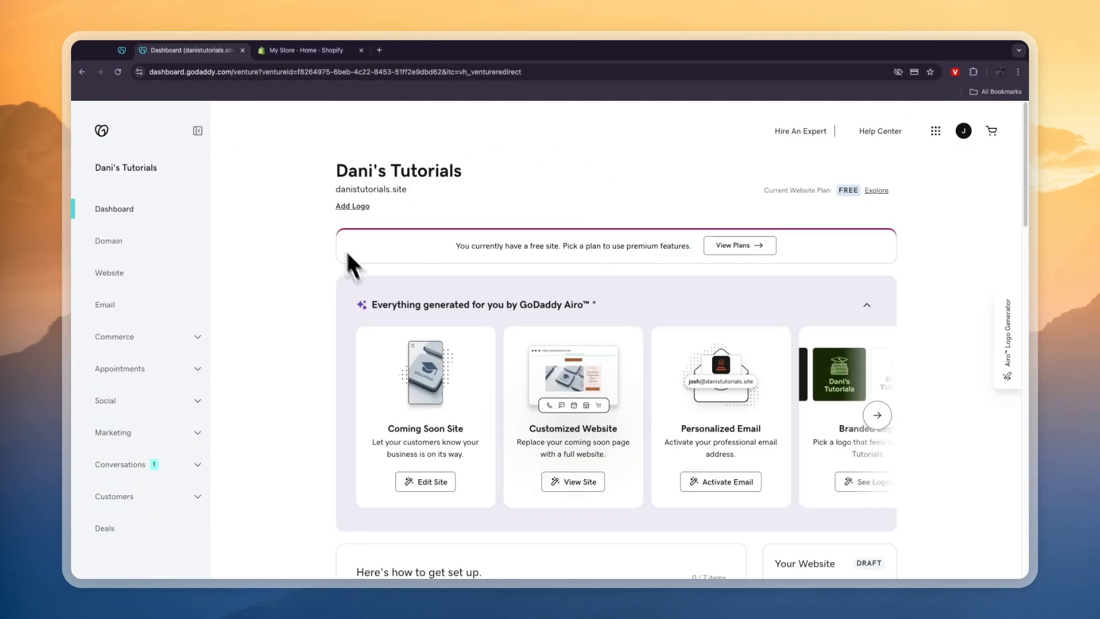
Step: Switch to Shopify and start connecting an existing domain in the store's domain settings
{"action": "left_click", "coordinate": [295, 50]}
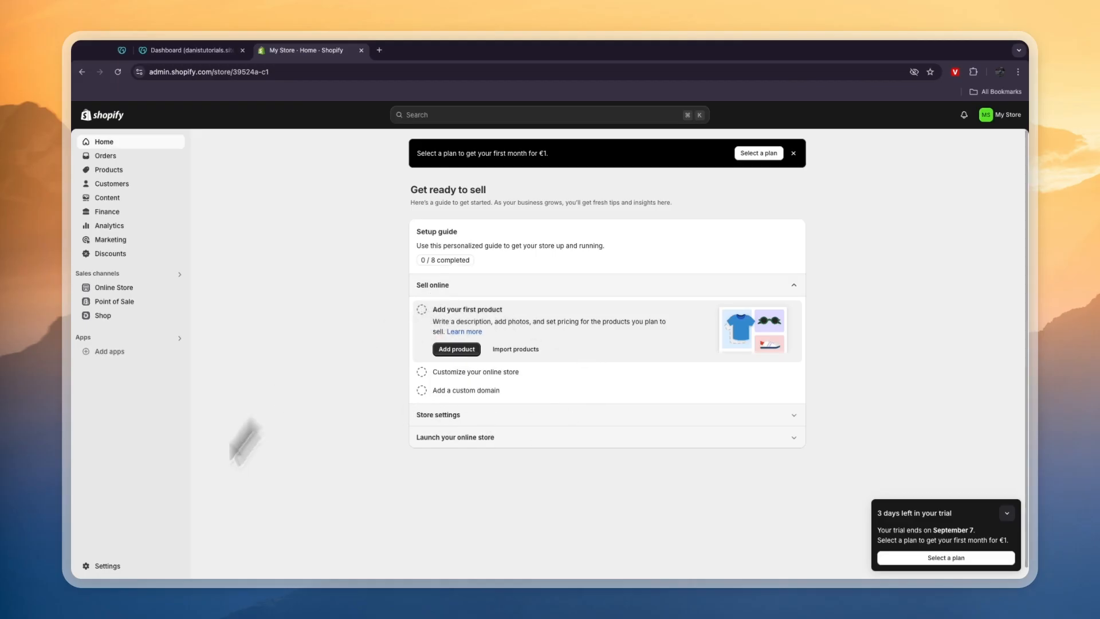
{"action": "left_click", "coordinate": [100, 564]}
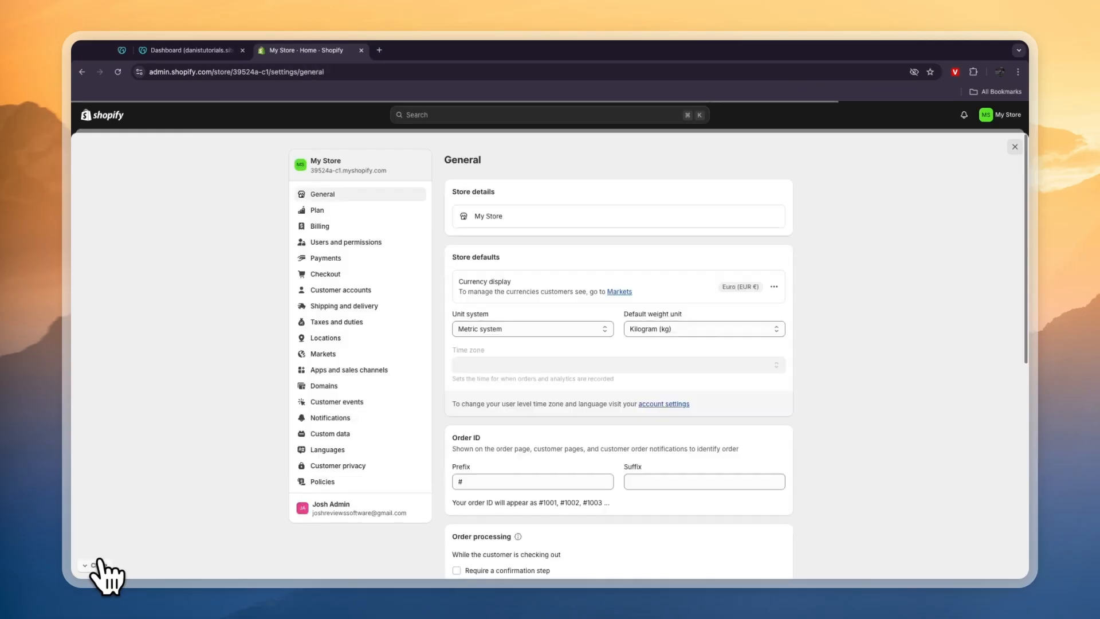
{"action": "left_click", "coordinate": [318, 386]}
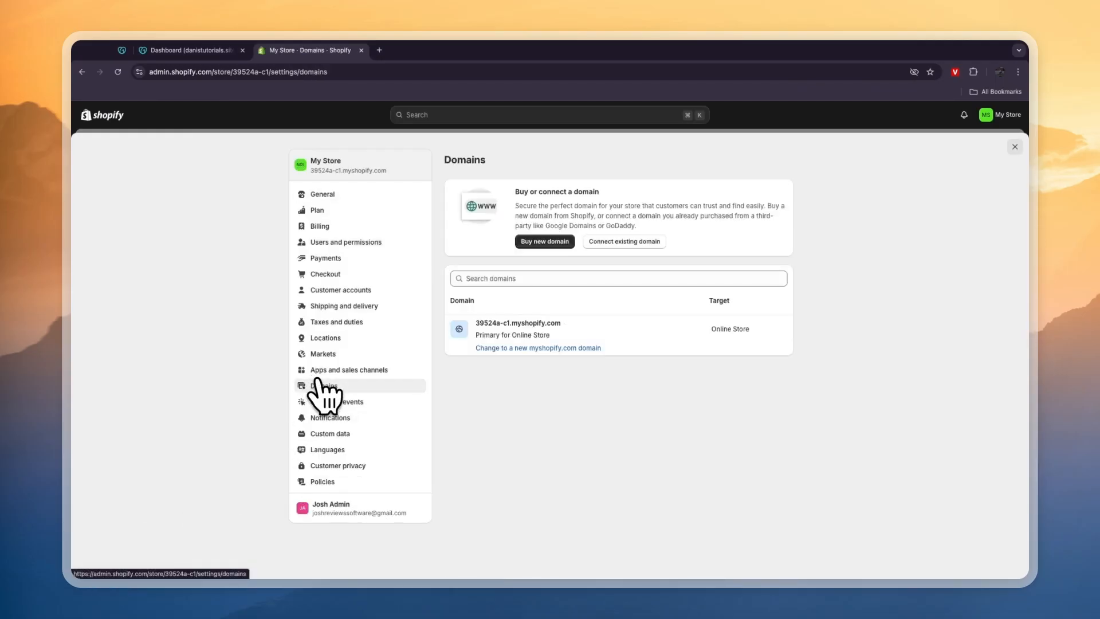
{"action": "left_click", "coordinate": [626, 241]}
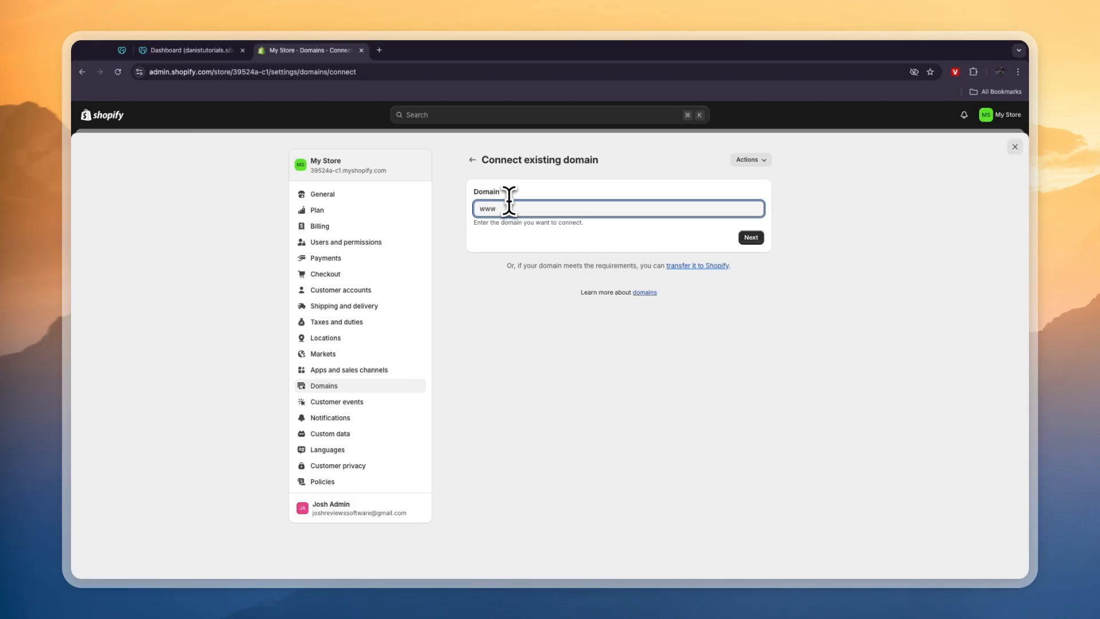
{"action": "left_click", "coordinate": [197, 52]}
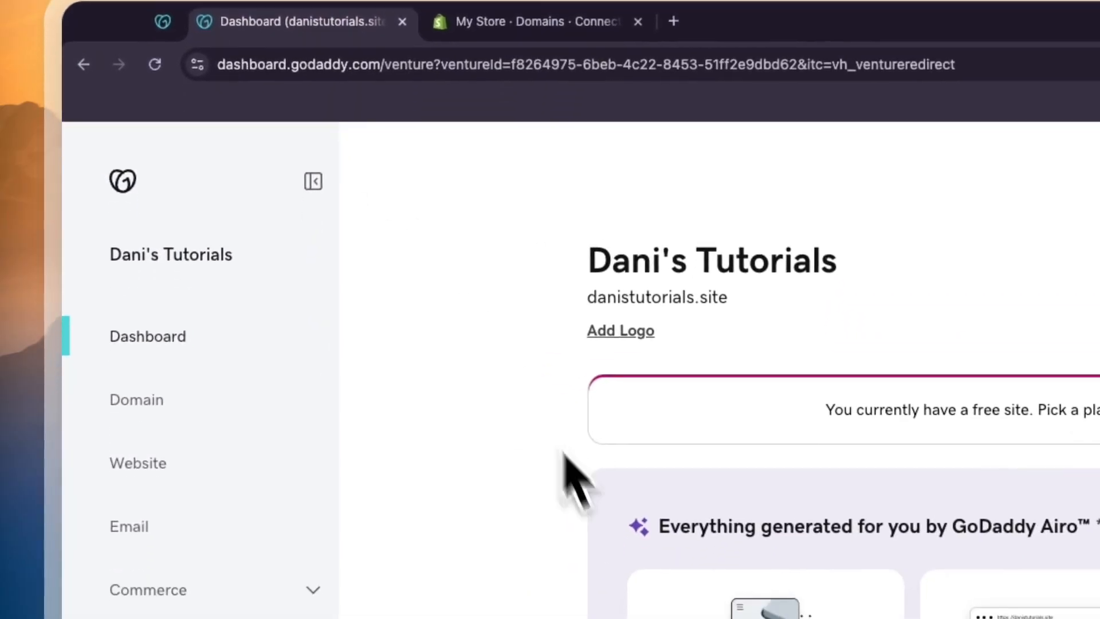
{"action": "double_click", "coordinate": [629, 257]}
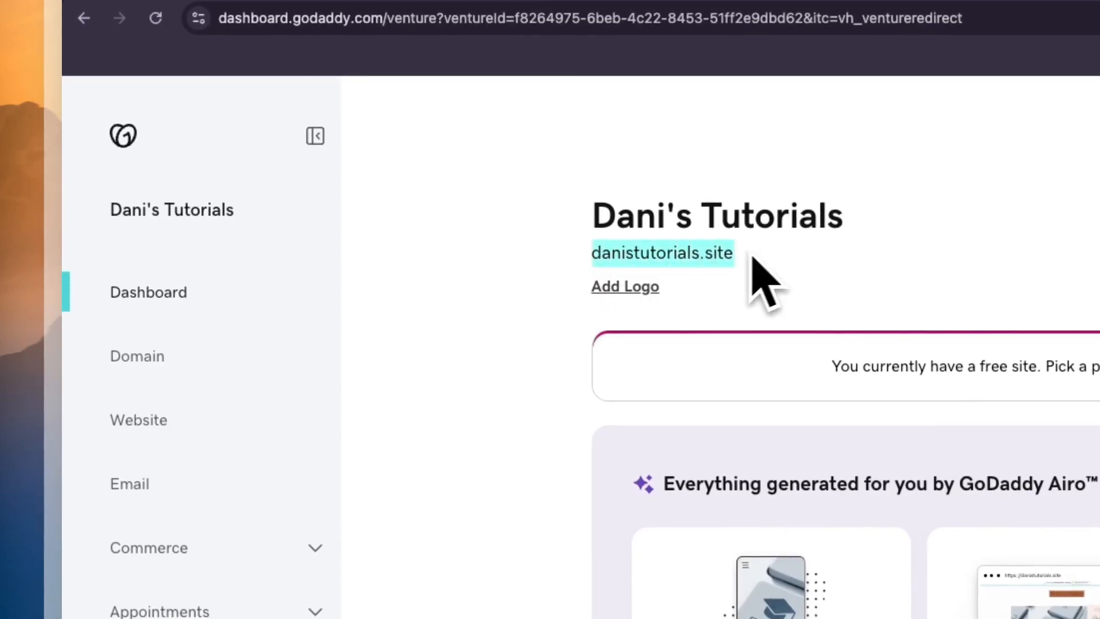
{"action": "right_click", "coordinate": [720, 260]}
{"action": "left_click", "coordinate": [770, 303]}
{"action": "left_click", "coordinate": [533, 41]}
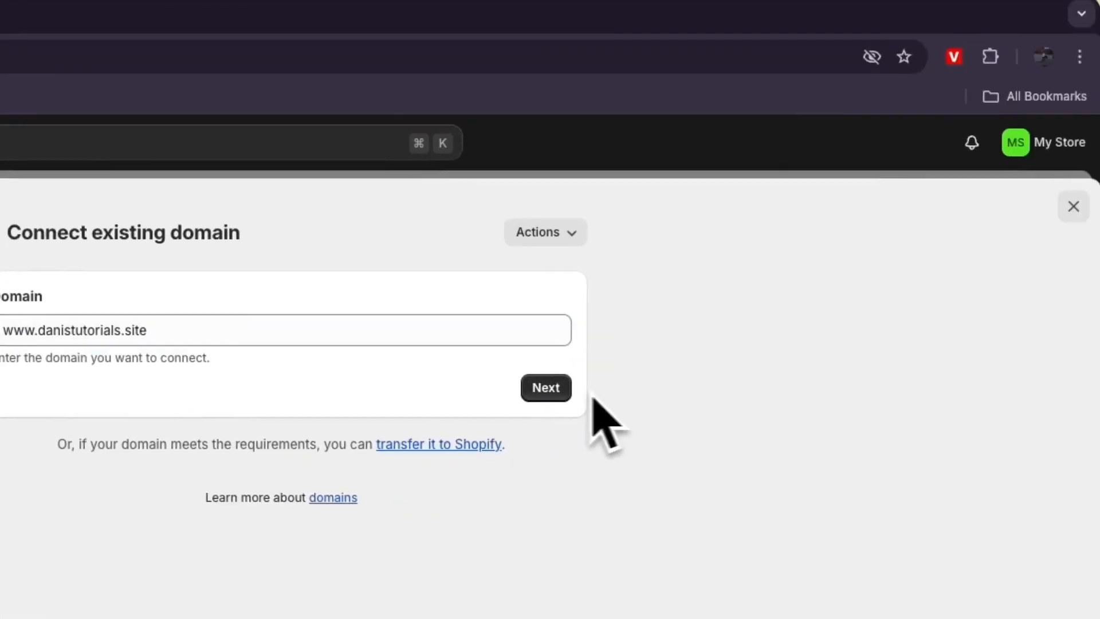
{"action": "left_click", "coordinate": [545, 386]}
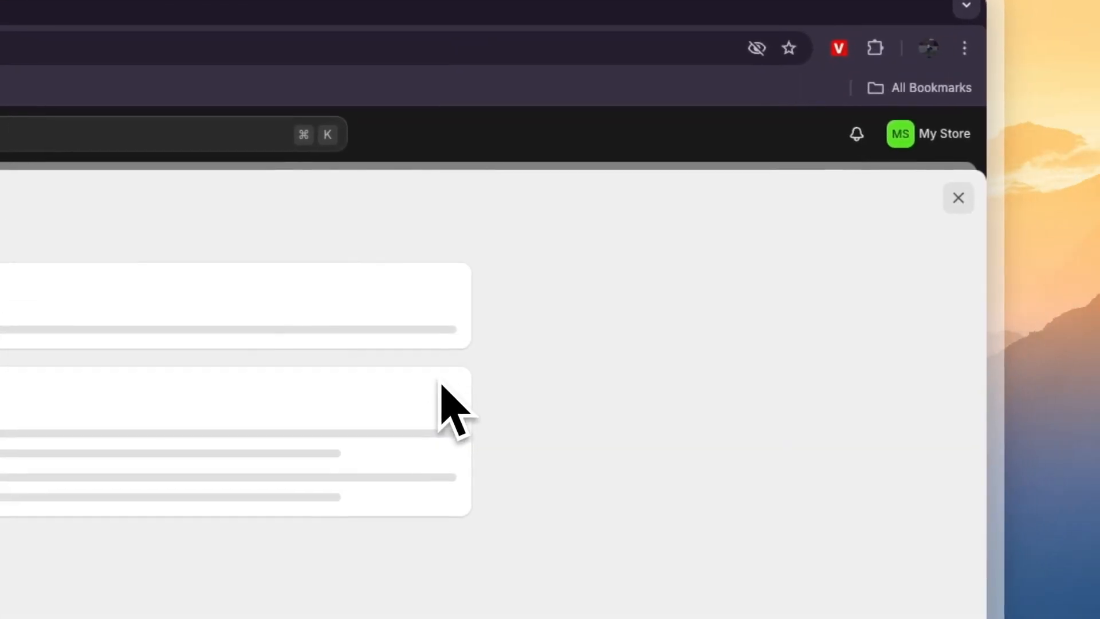
Step: Copy the required CNAME name www from Shopify and open the DNS management of danistutorials.site in GoDaddy
{"action": "scroll", "coordinate": [607, 264], "scroll_direction": "down", "scroll_amount": 1}
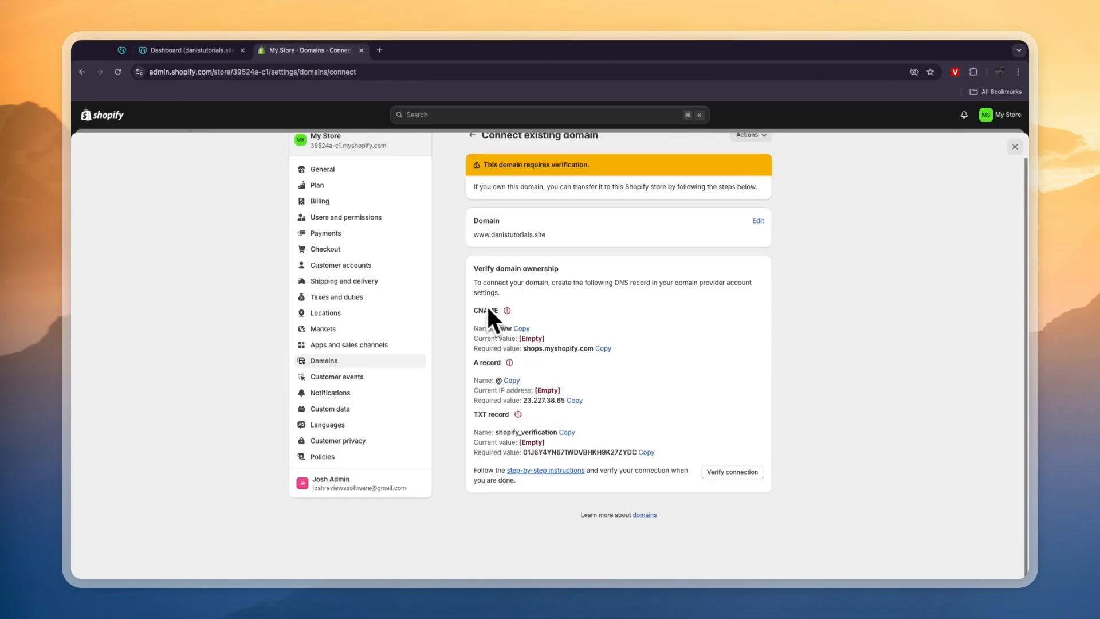
{"action": "left_click", "coordinate": [522, 328]}
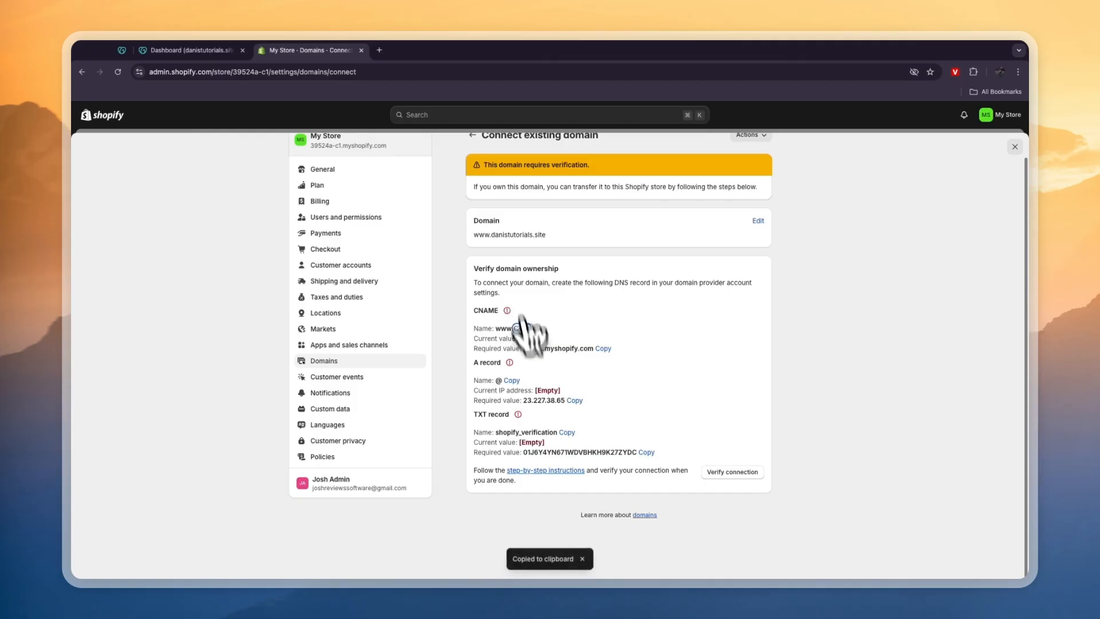
{"action": "left_click", "coordinate": [170, 56]}
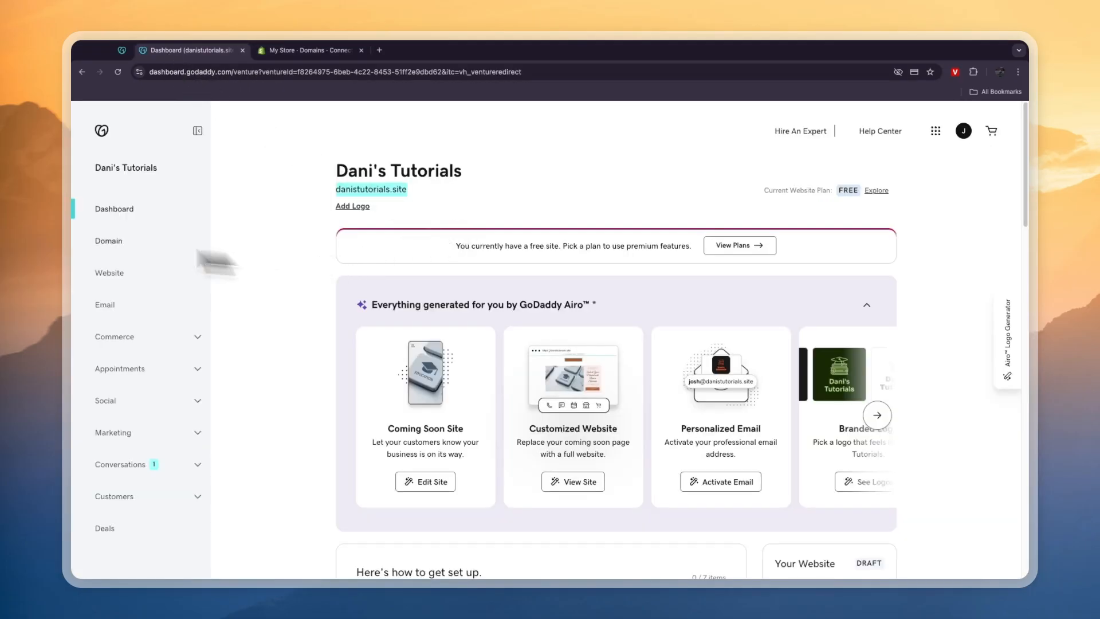
{"action": "left_click", "coordinate": [108, 241]}
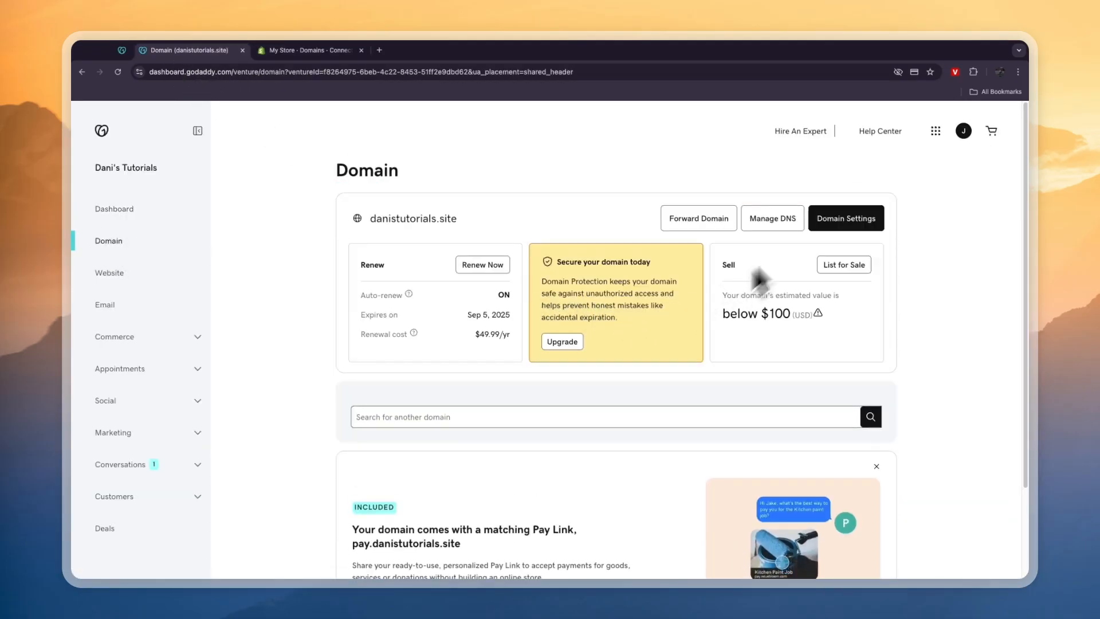
{"action": "left_click", "coordinate": [774, 225]}
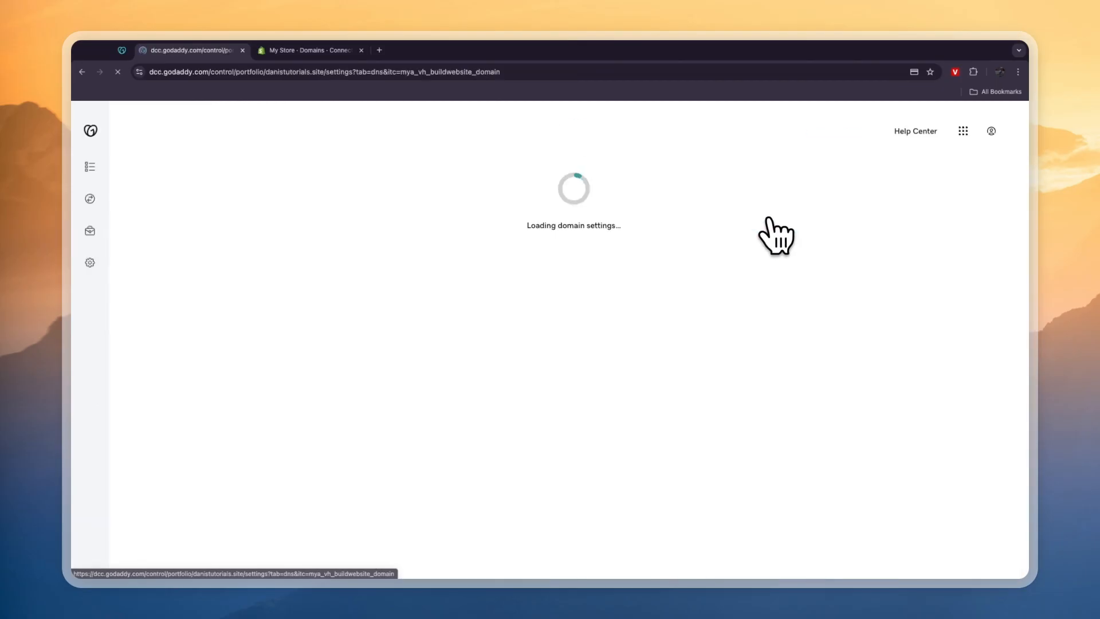
Step: Delete the existing _domainconnect CNAME record and the @ A record from the DNS records of danistutorials.site
{"action": "scroll", "coordinate": [818, 385], "scroll_direction": "down", "scroll_amount": 1}
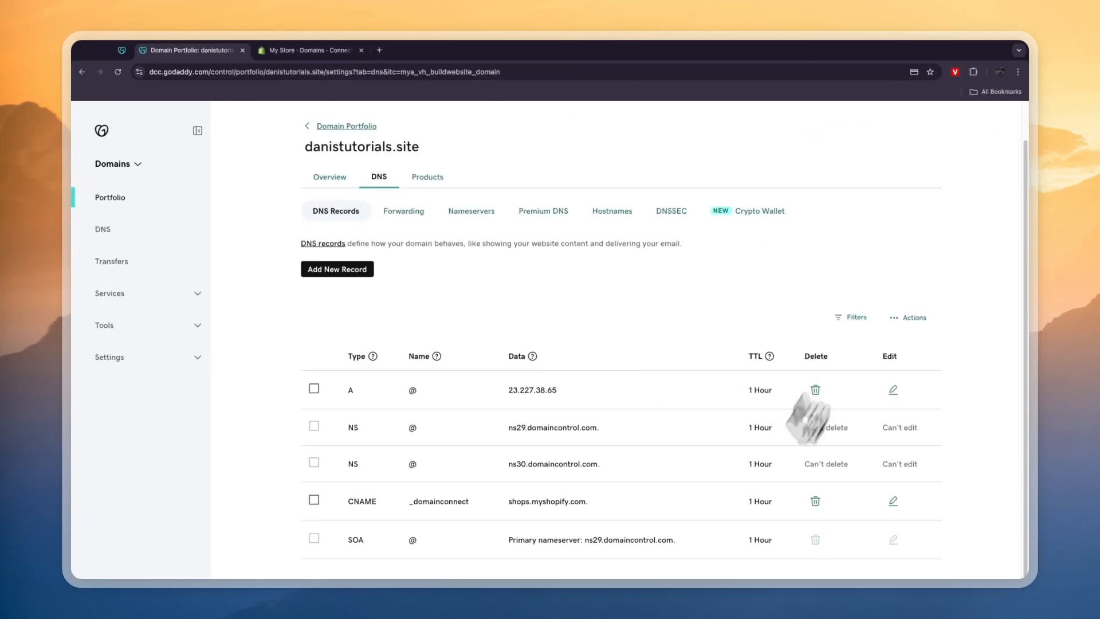
{"action": "left_click", "coordinate": [815, 501]}
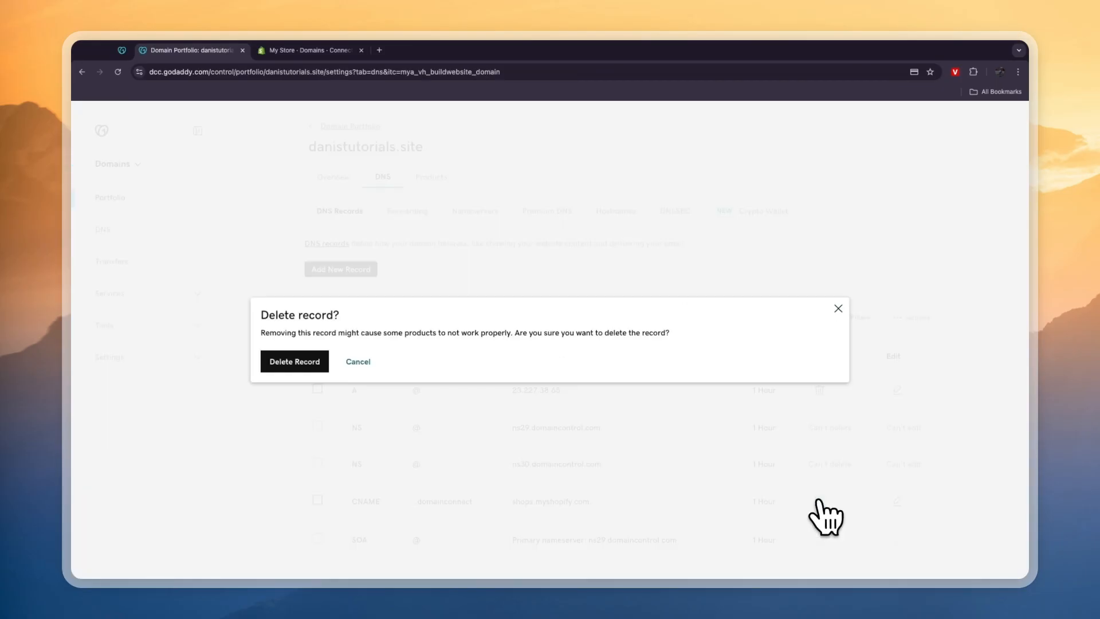
{"action": "left_click", "coordinate": [299, 362]}
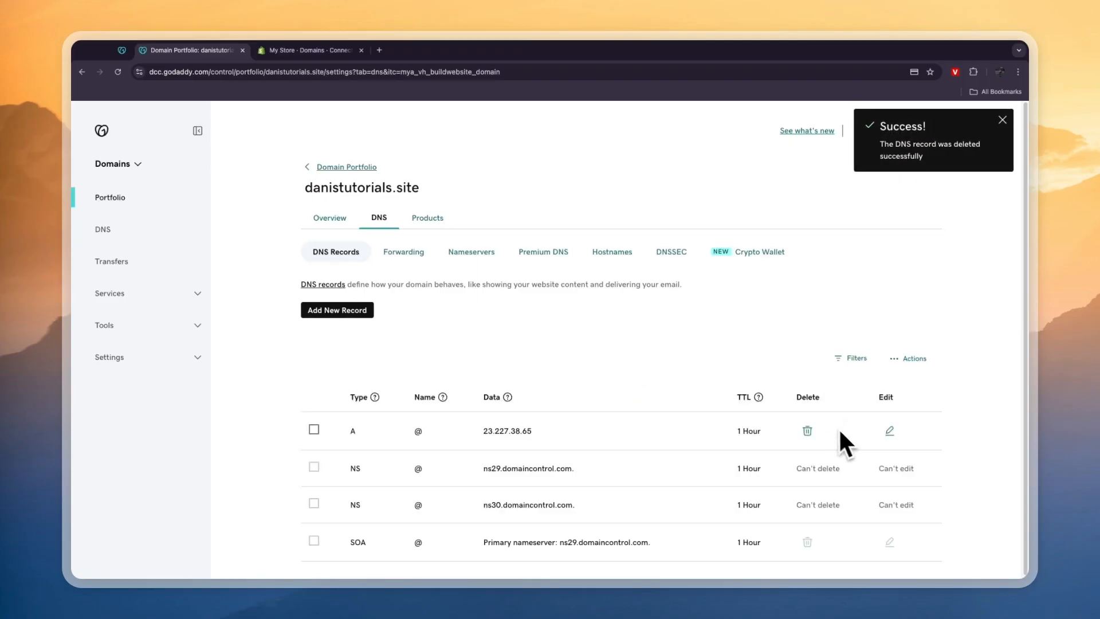
{"action": "left_click", "coordinate": [810, 432]}
{"action": "left_click", "coordinate": [317, 363]}
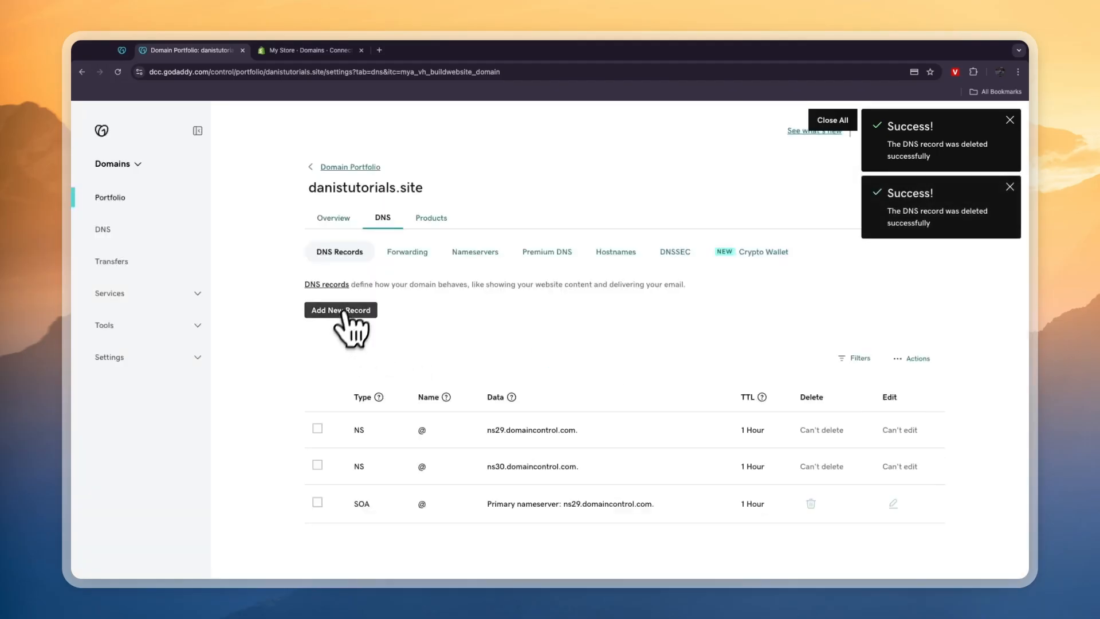
Step: Start a new A record in GoDaddy and set its name to @, copied from Shopify's A record requirements
{"action": "left_click", "coordinate": [344, 310]}
{"action": "left_click", "coordinate": [349, 372]}
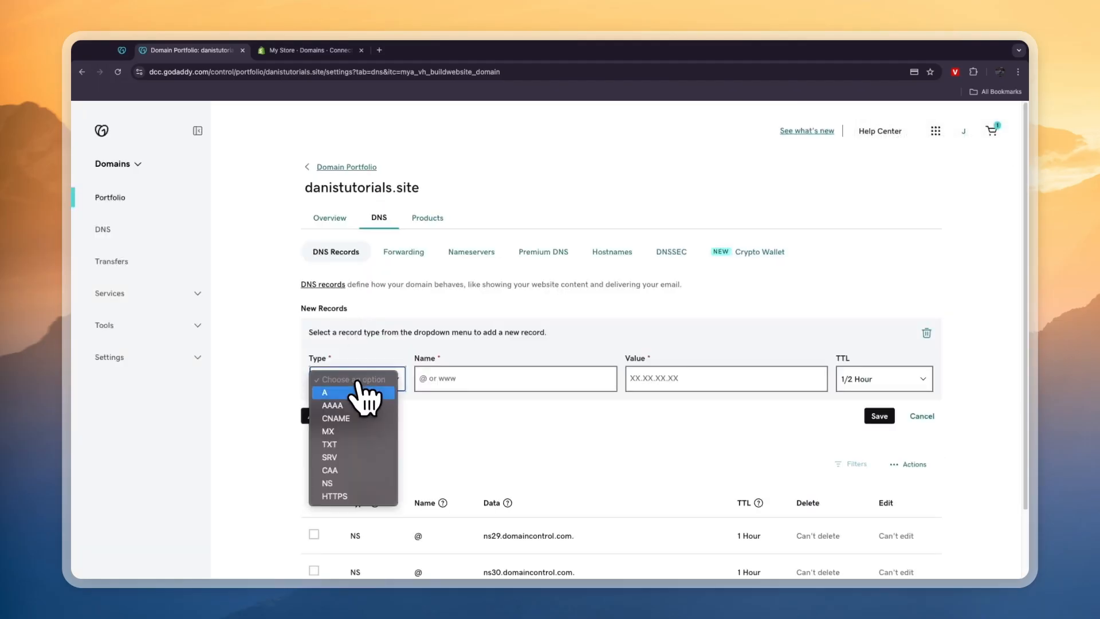
{"action": "left_click", "coordinate": [356, 391]}
{"action": "left_click", "coordinate": [312, 48]}
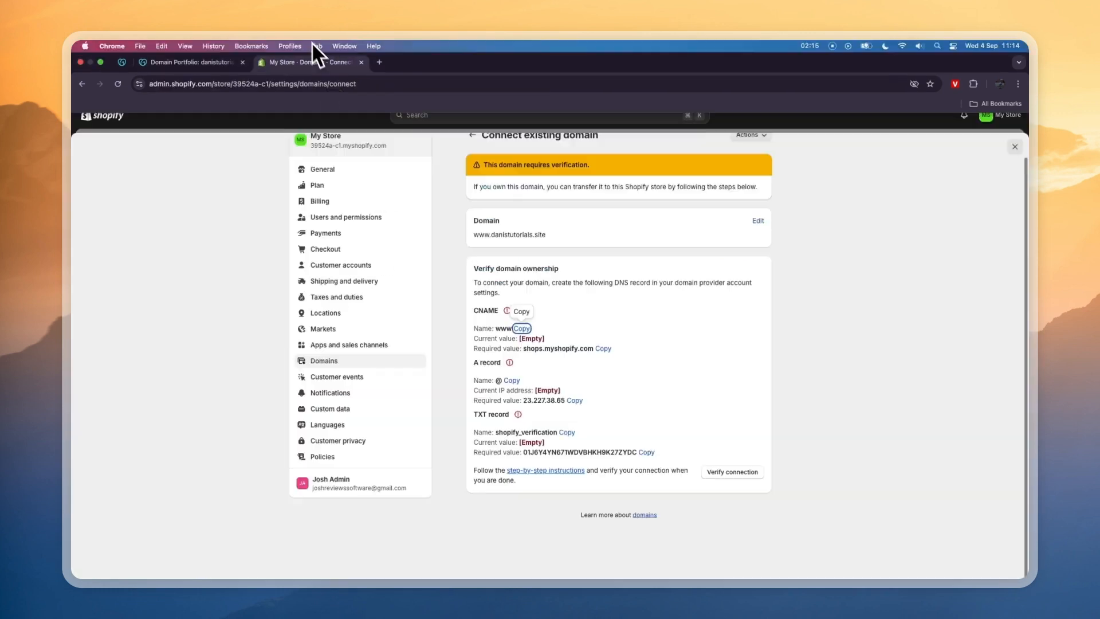
{"action": "left_click", "coordinate": [507, 380]}
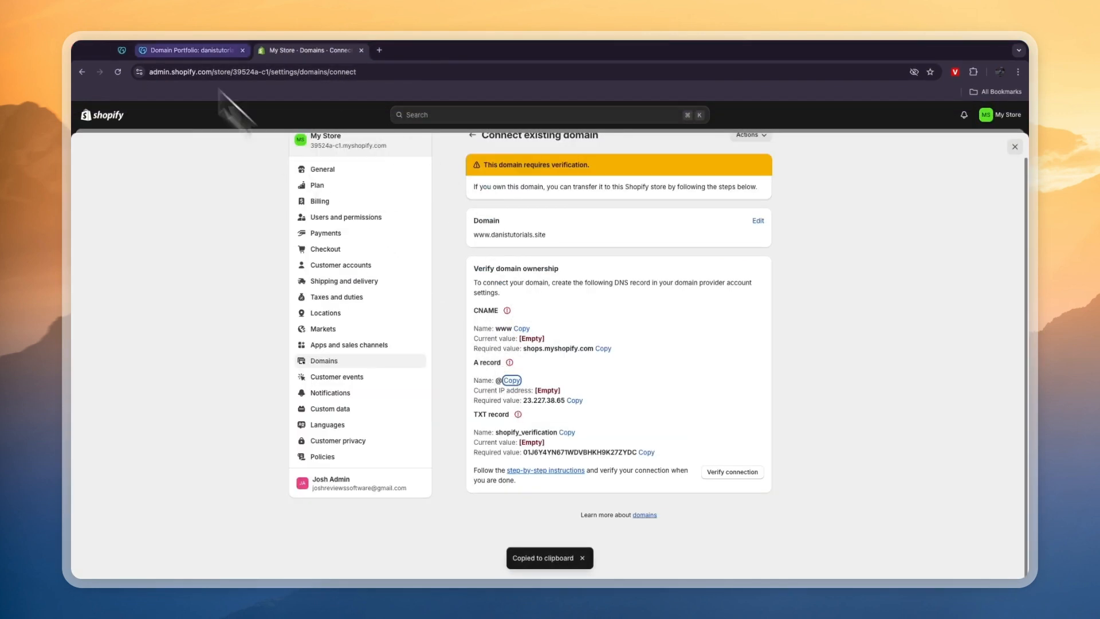
{"action": "key", "text": "ctrl+shift+Tab"}
{"action": "left_click", "coordinate": [449, 380]}
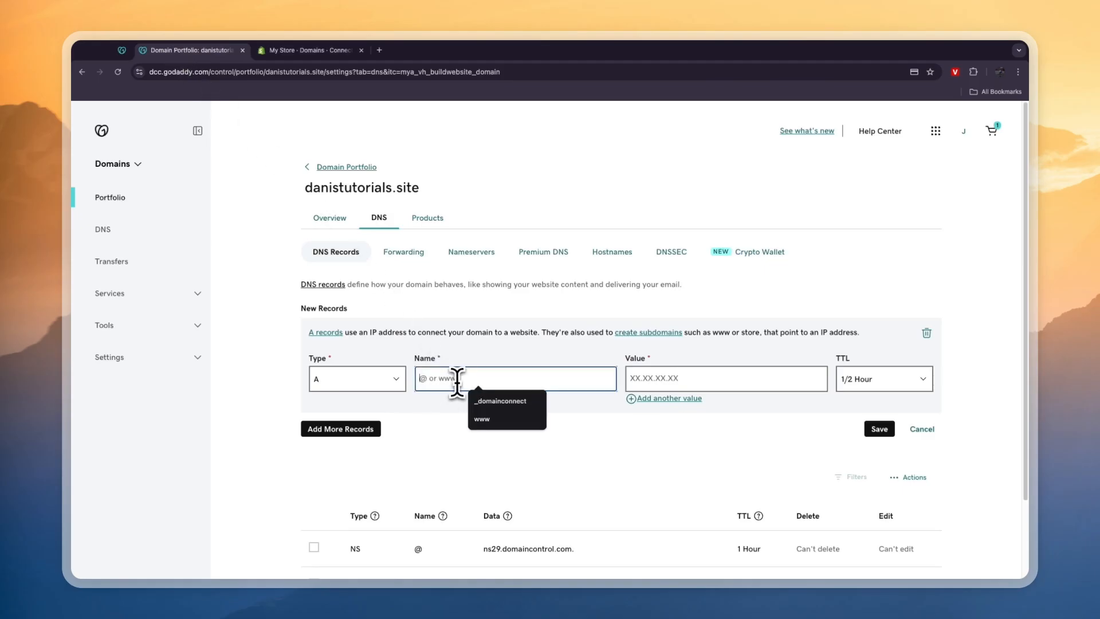
{"action": "type", "text": "@"}
Step: Copy the required A record IP address from Shopify, set the record's value to 23.227.38.65 and save it
{"action": "left_click", "coordinate": [293, 50]}
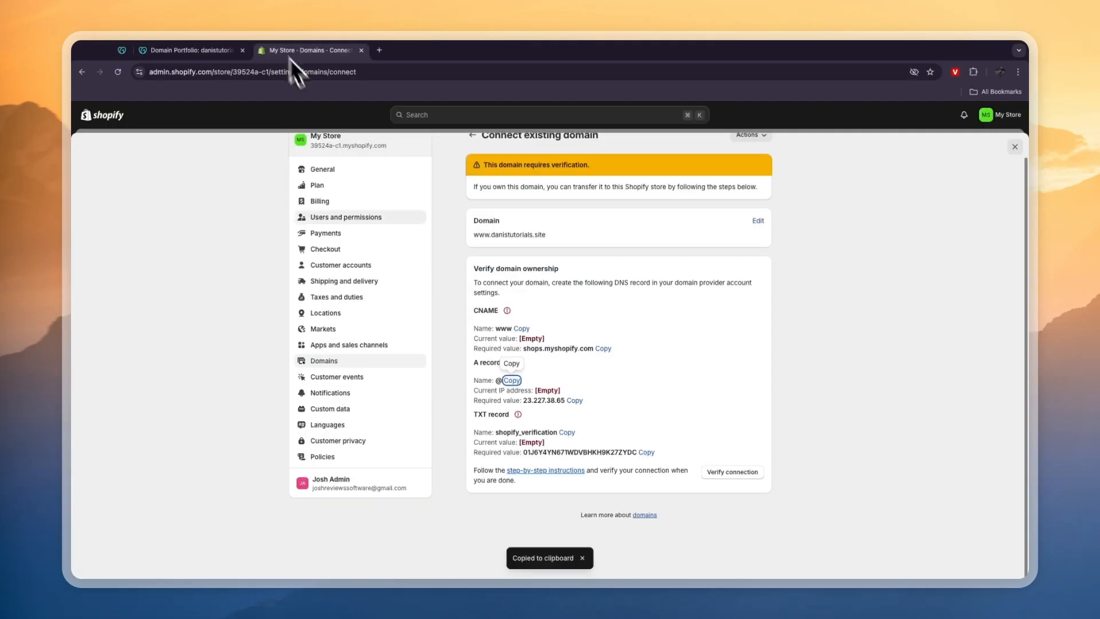
{"action": "left_click", "coordinate": [574, 400]}
{"action": "key", "text": "ctrl+shift+Tab"}
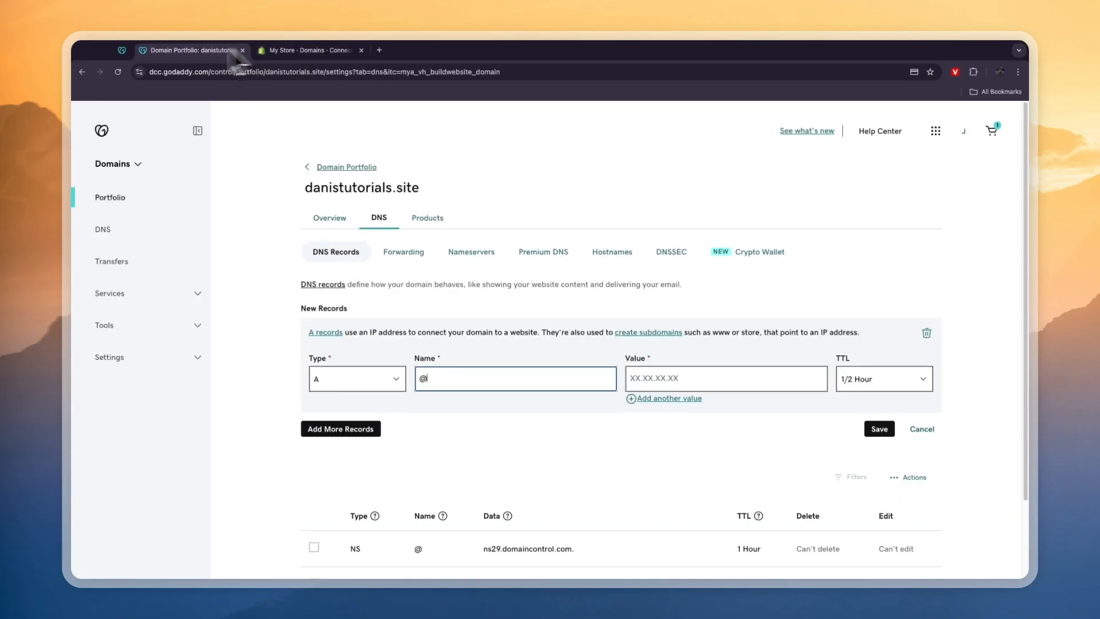
{"action": "left_click", "coordinate": [669, 379]}
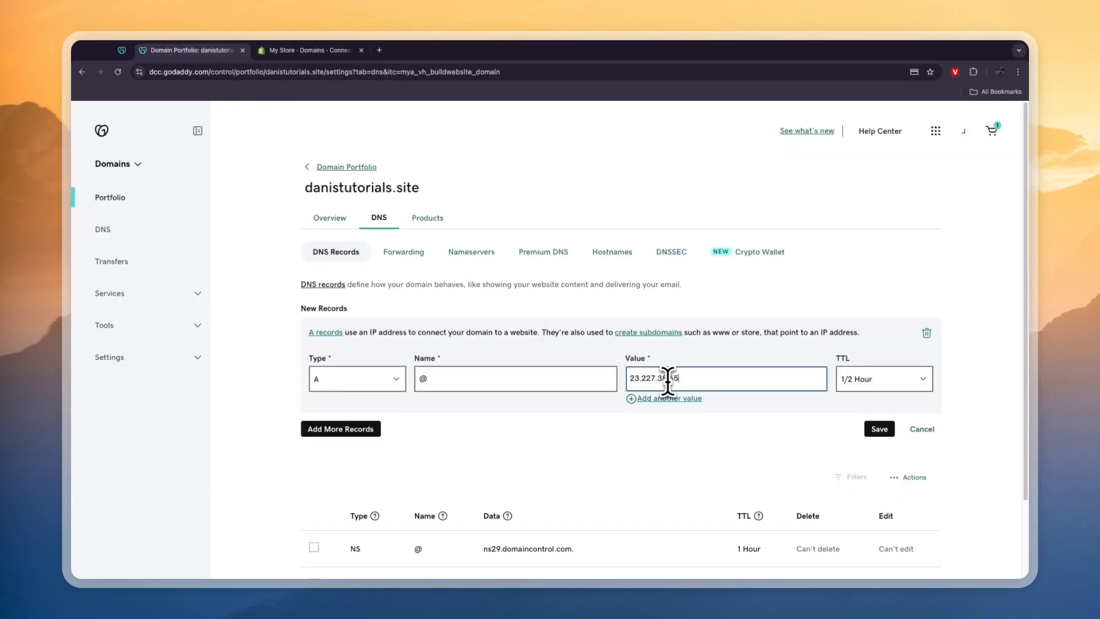
{"action": "key", "text": "Tab"}
{"action": "left_click", "coordinate": [880, 430]}
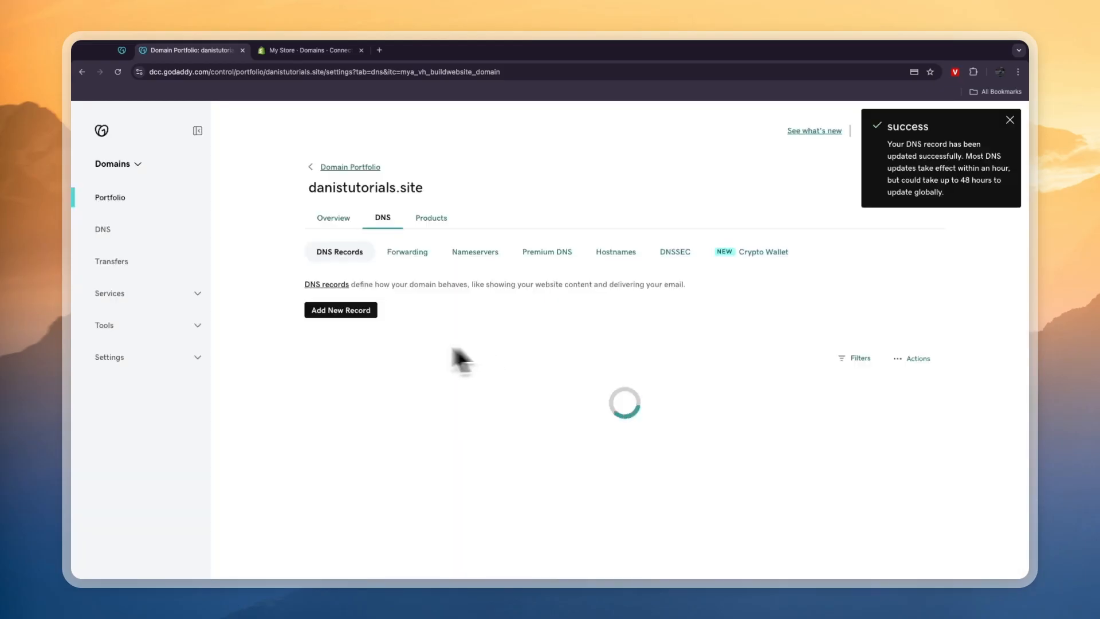
{"action": "left_click", "coordinate": [358, 313]}
{"action": "left_click", "coordinate": [373, 379]}
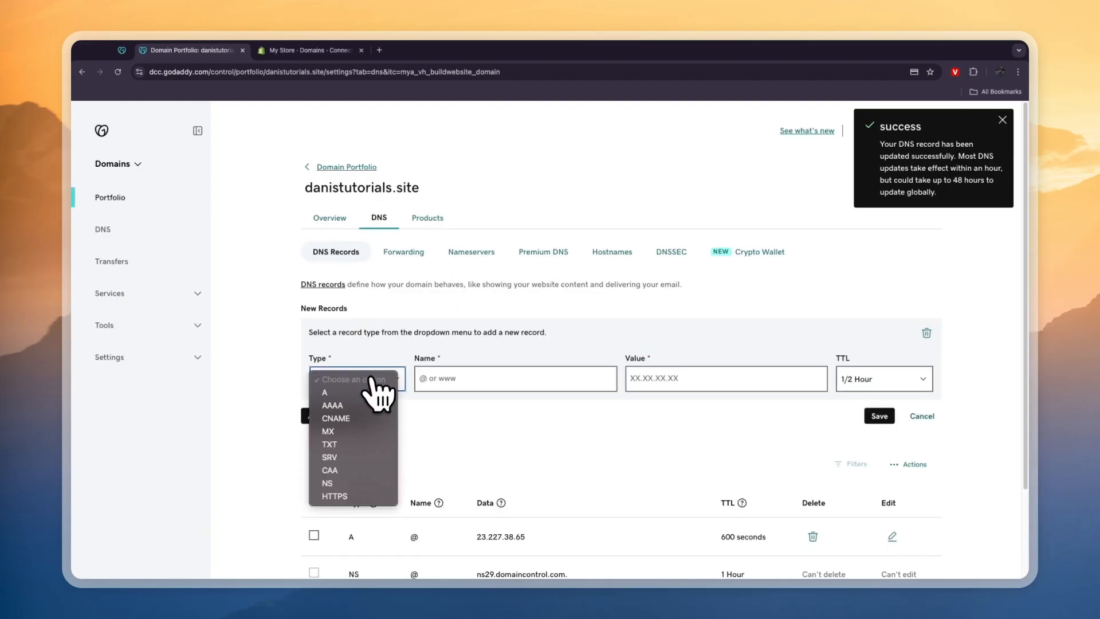
{"action": "left_click", "coordinate": [343, 420]}
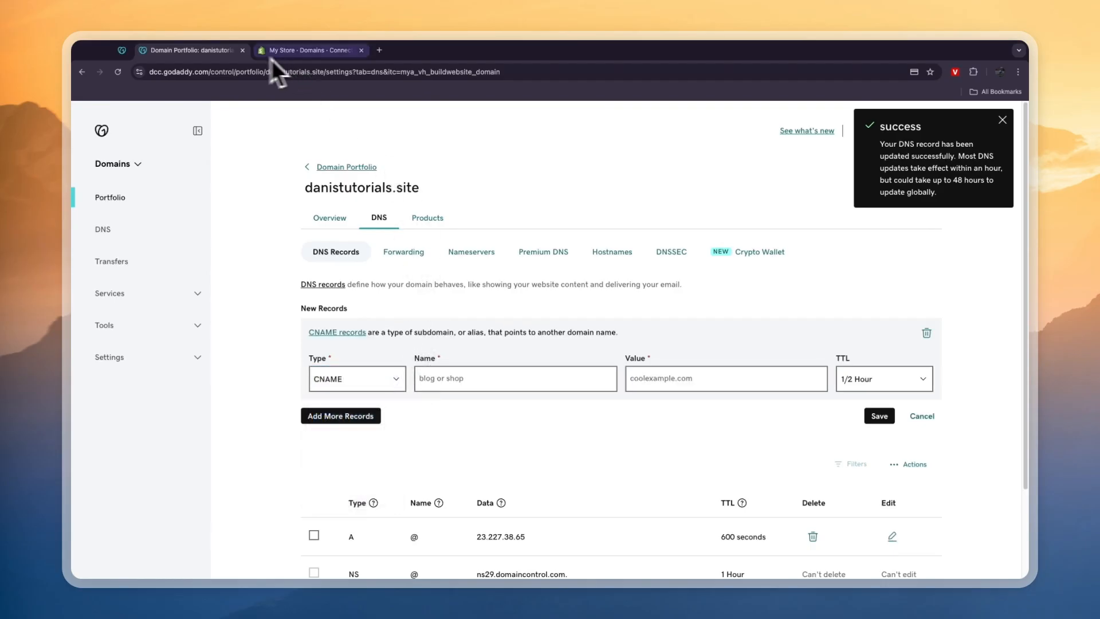
{"action": "left_click", "coordinate": [463, 378]}
{"action": "type", "text": "www"}
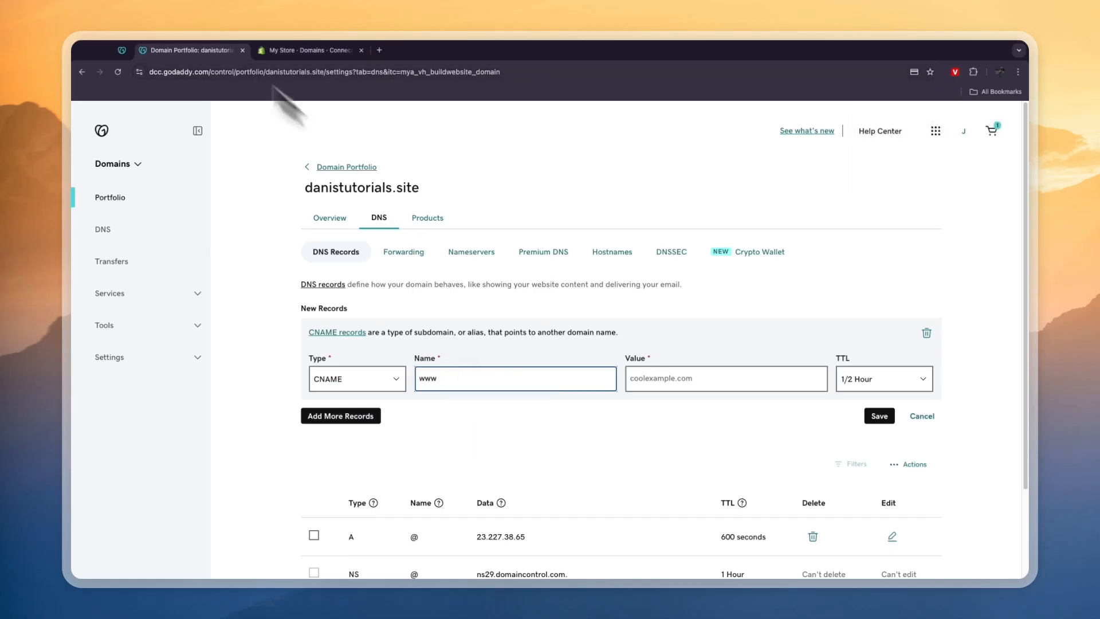
Step: Copy the required CNAME value from Shopify, set the GoDaddy record's value to shops.myshopify.com and save it
{"action": "left_click", "coordinate": [281, 50]}
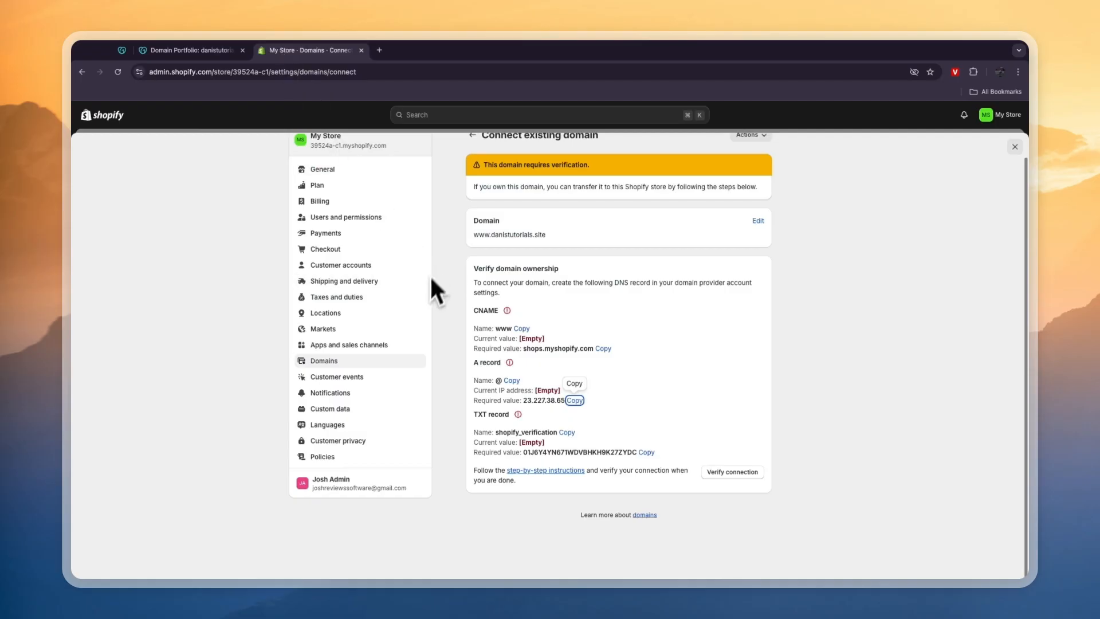
{"action": "left_click", "coordinate": [603, 348]}
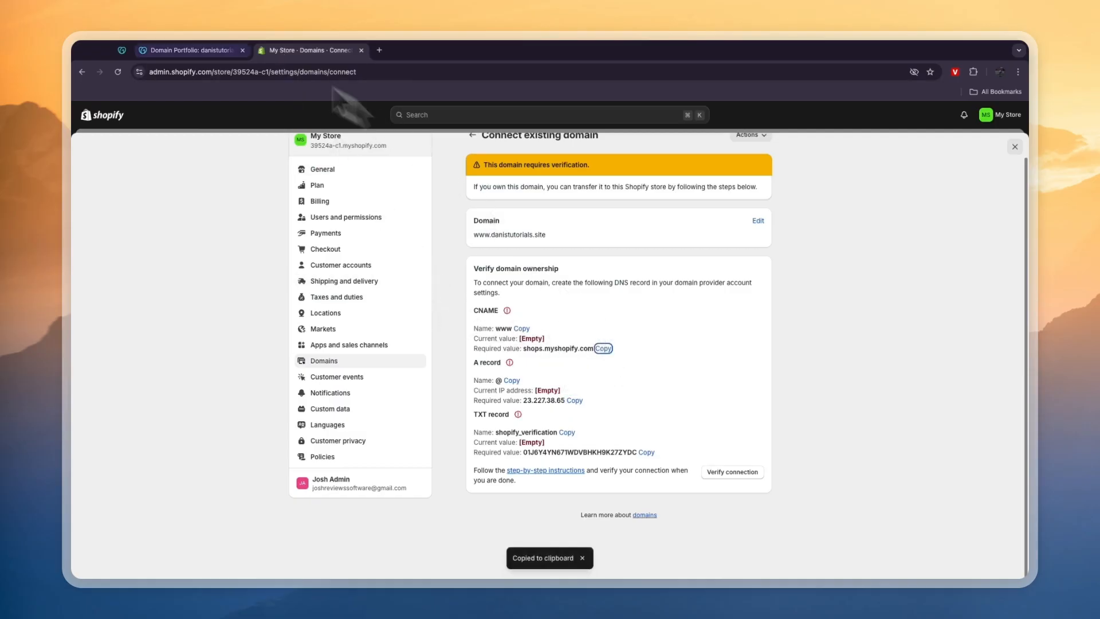
{"action": "left_click", "coordinate": [227, 51]}
{"action": "left_click", "coordinate": [663, 378]}
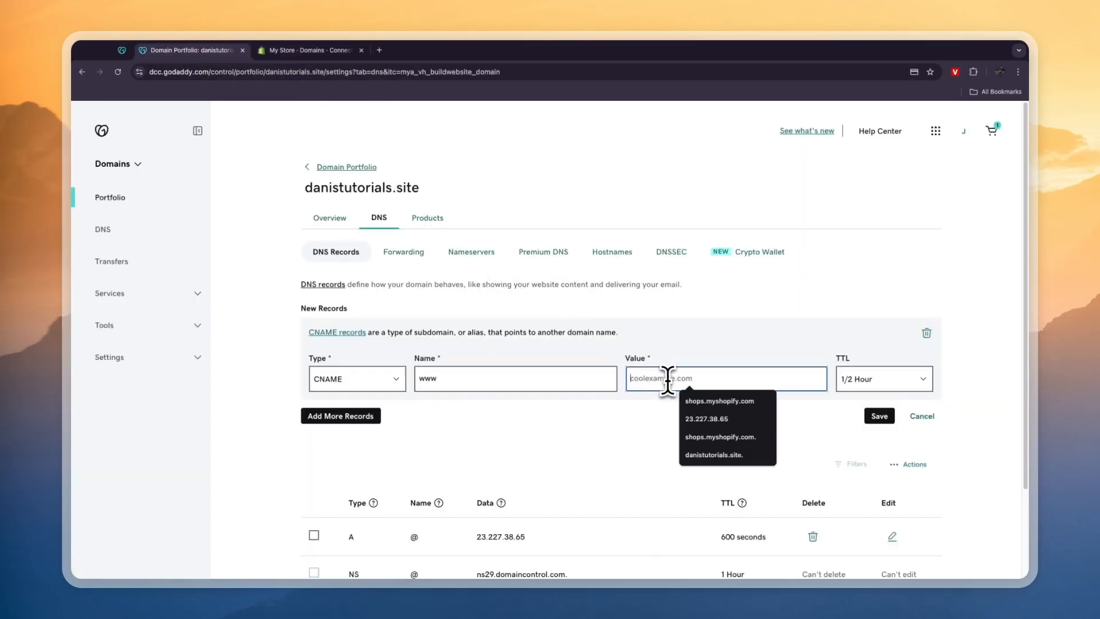
{"action": "key", "text": "super+v"}
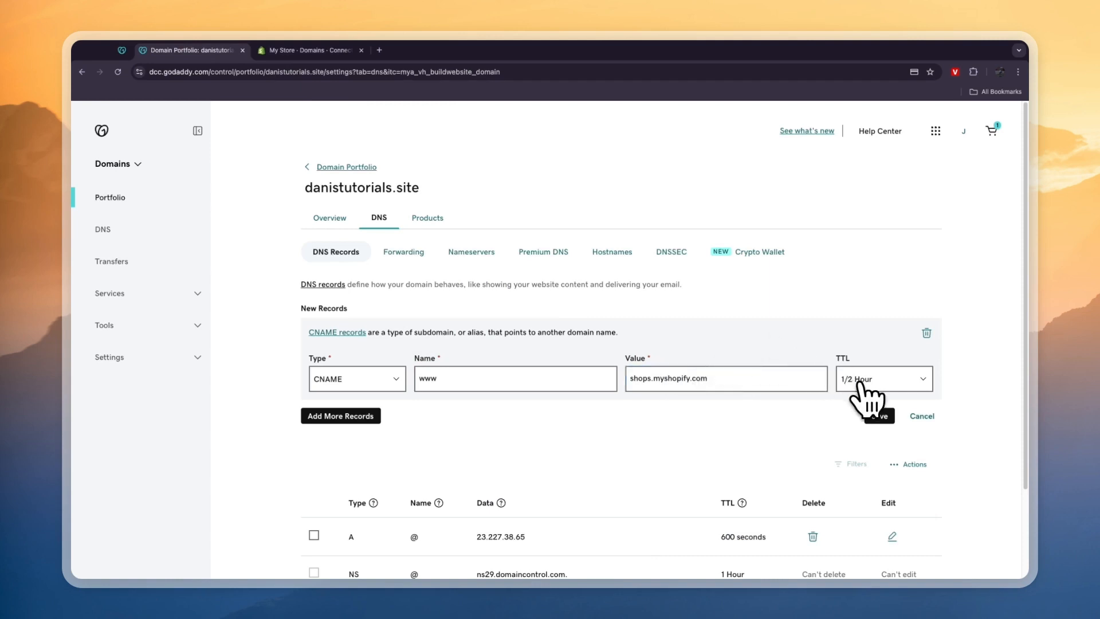
{"action": "left_click", "coordinate": [881, 416]}
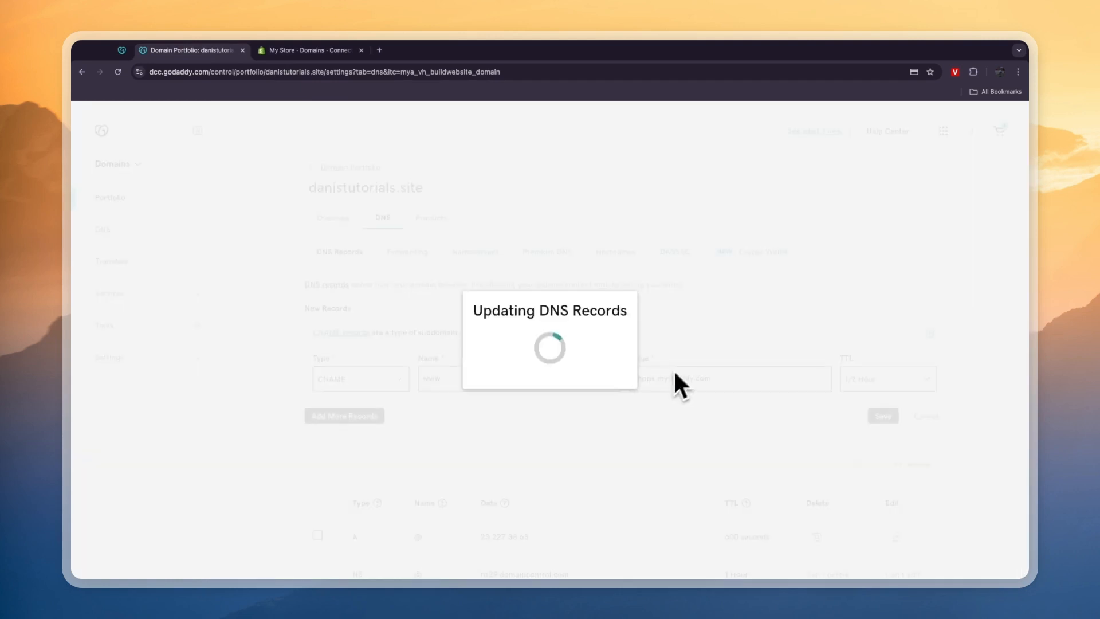
Step: Copy the TXT record name from Shopify and start a new TXT record in GoDaddy named shopify_verification
{"action": "left_click", "coordinate": [324, 51]}
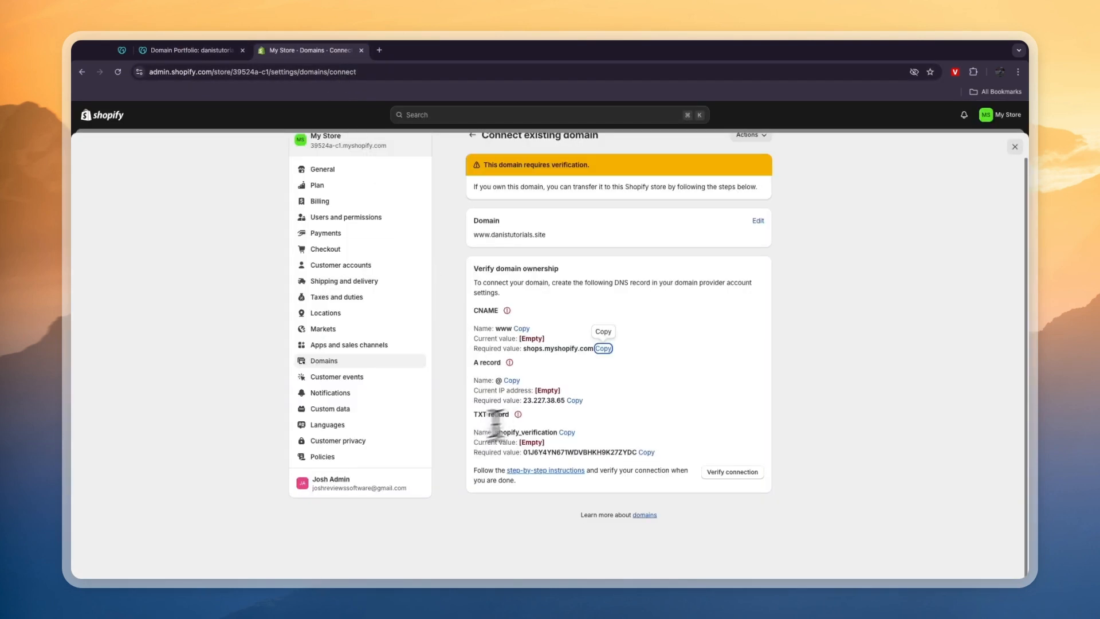
{"action": "left_click", "coordinate": [567, 432]}
{"action": "left_click", "coordinate": [229, 50]}
{"action": "left_click", "coordinate": [347, 309]}
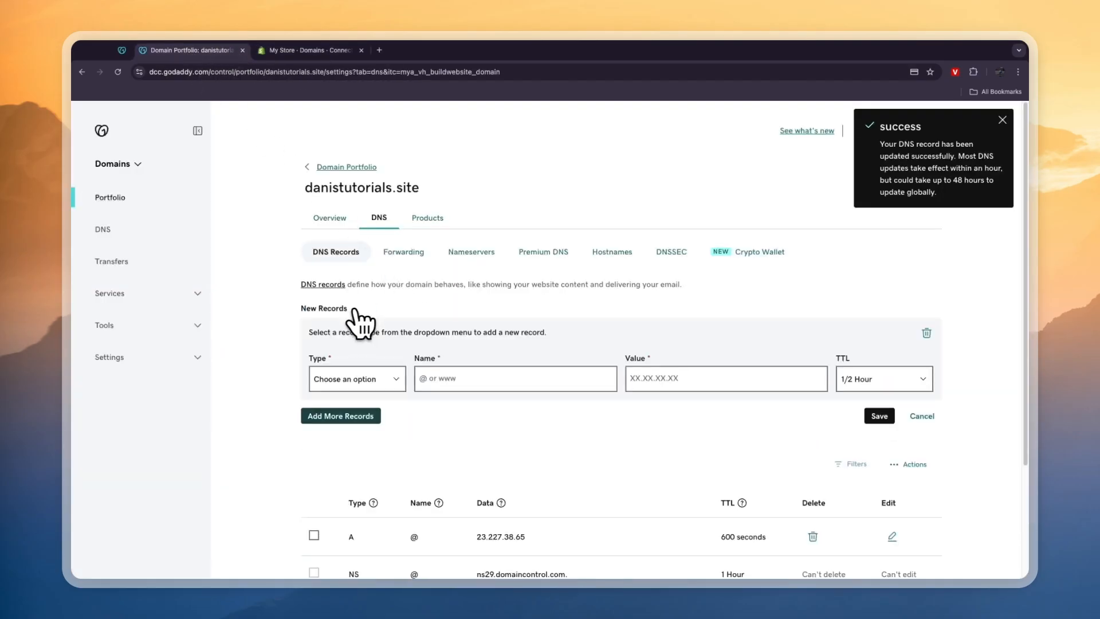
{"action": "left_click", "coordinate": [350, 378]}
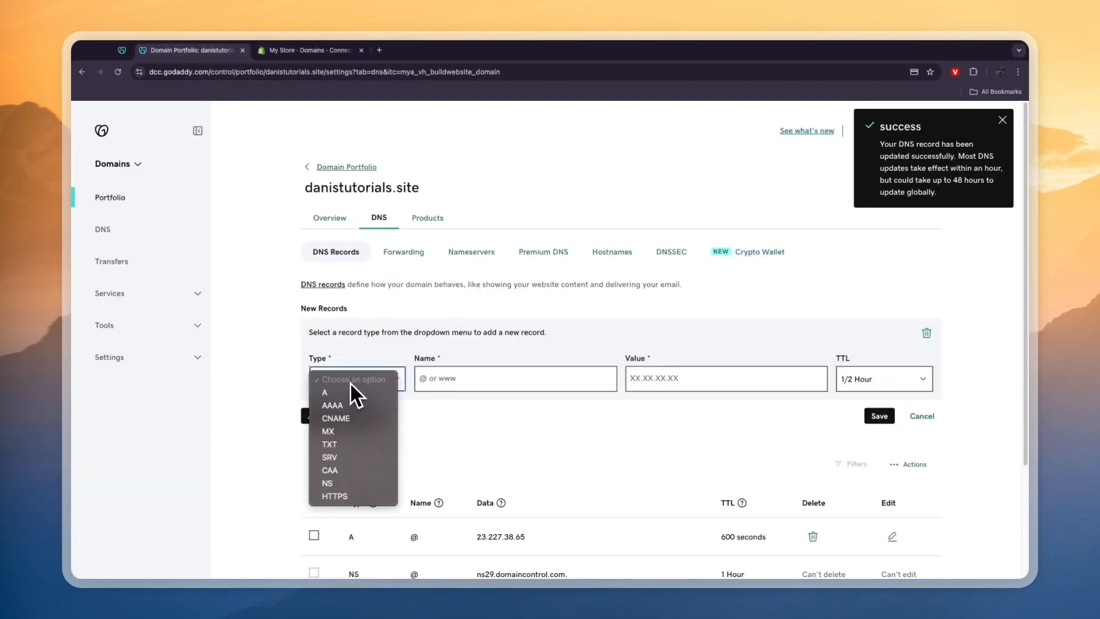
{"action": "left_click", "coordinate": [344, 445]}
{"action": "left_click", "coordinate": [460, 378]}
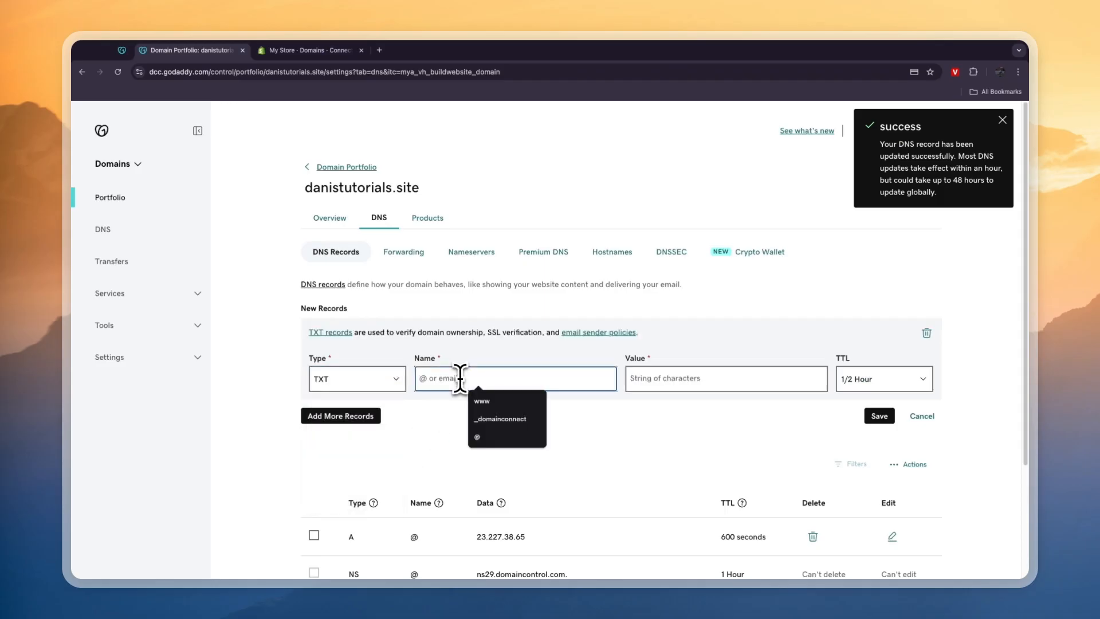
{"action": "key", "text": "super+v"}
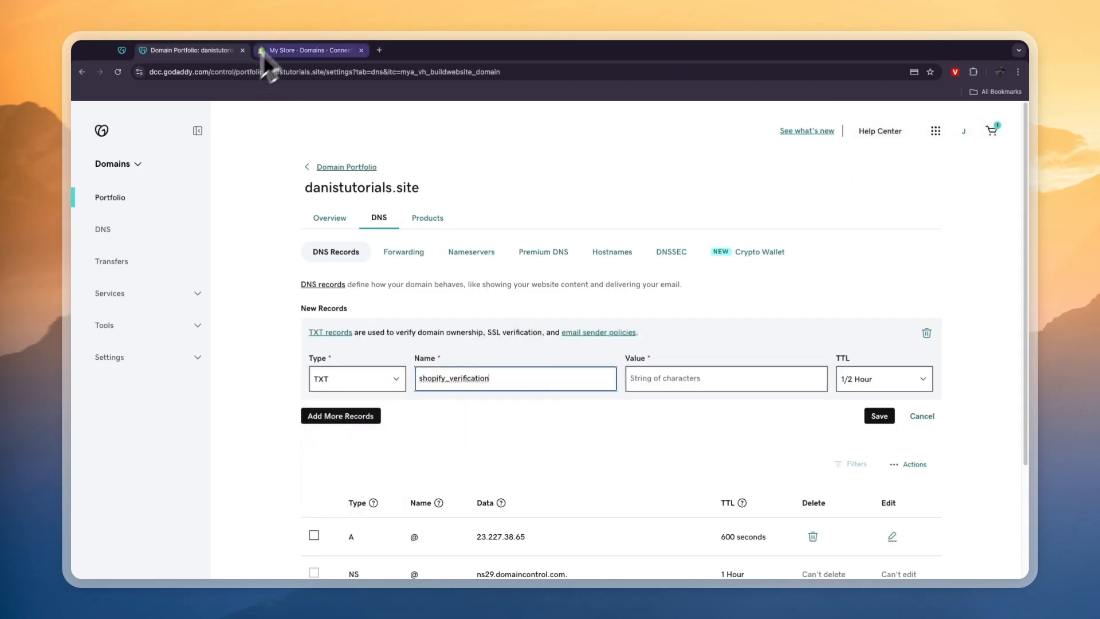
Step: Copy the required TXT verification code from Shopify, paste it as the shopify_verification record's value in GoDaddy and save the record
{"action": "left_click", "coordinate": [309, 50]}
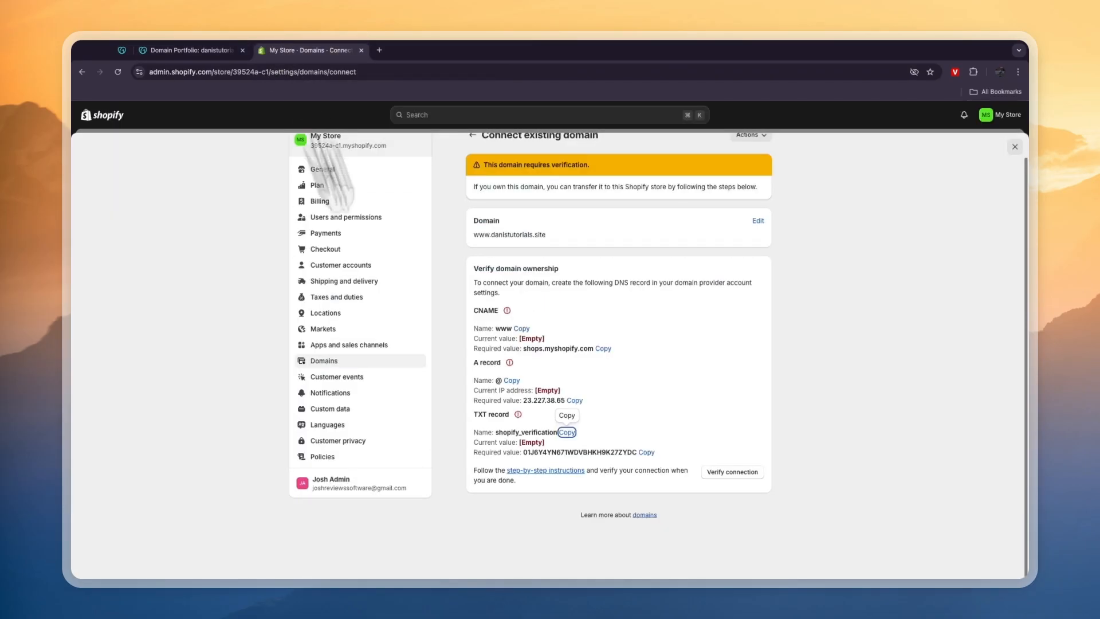
{"action": "left_click", "coordinate": [646, 452]}
{"action": "left_click", "coordinate": [192, 50]}
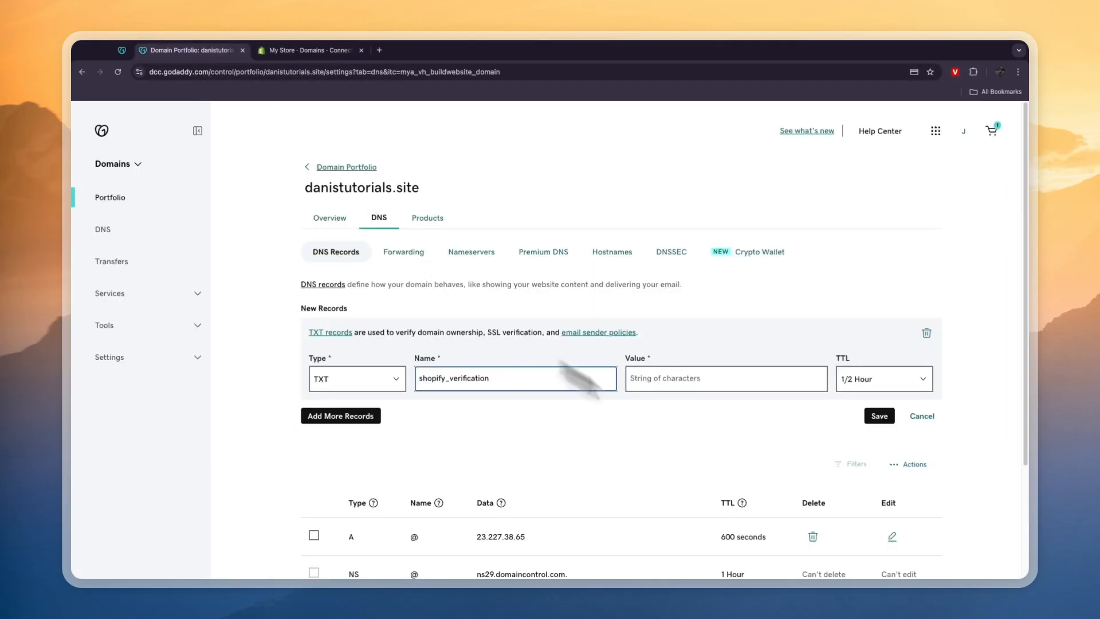
{"action": "left_click", "coordinate": [676, 379]}
{"action": "key", "text": "super+v"}
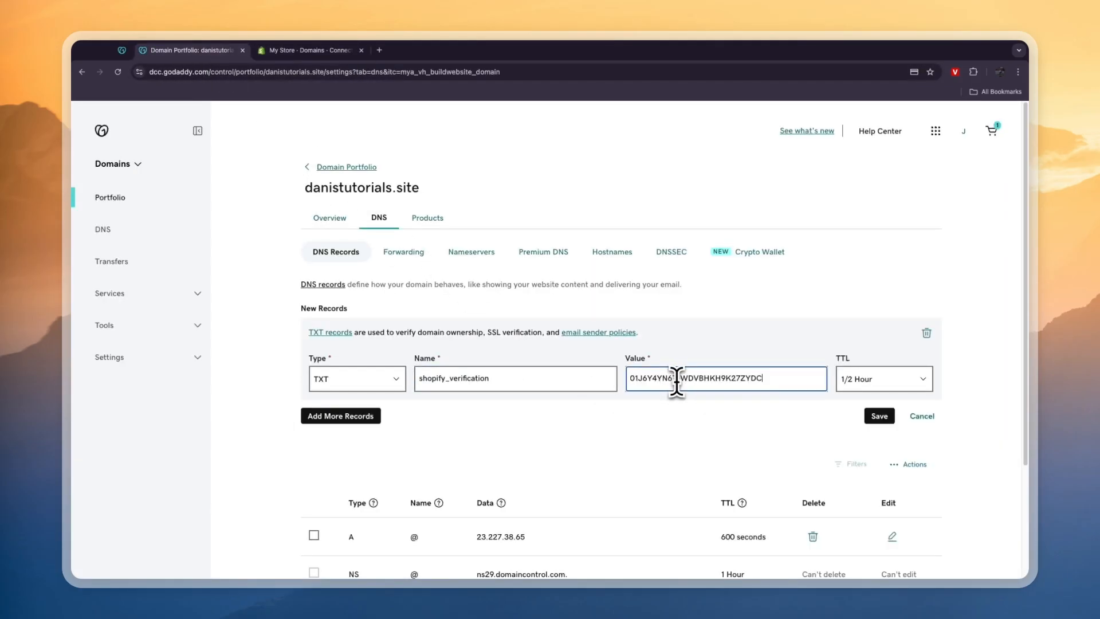
{"action": "left_click", "coordinate": [880, 417]}
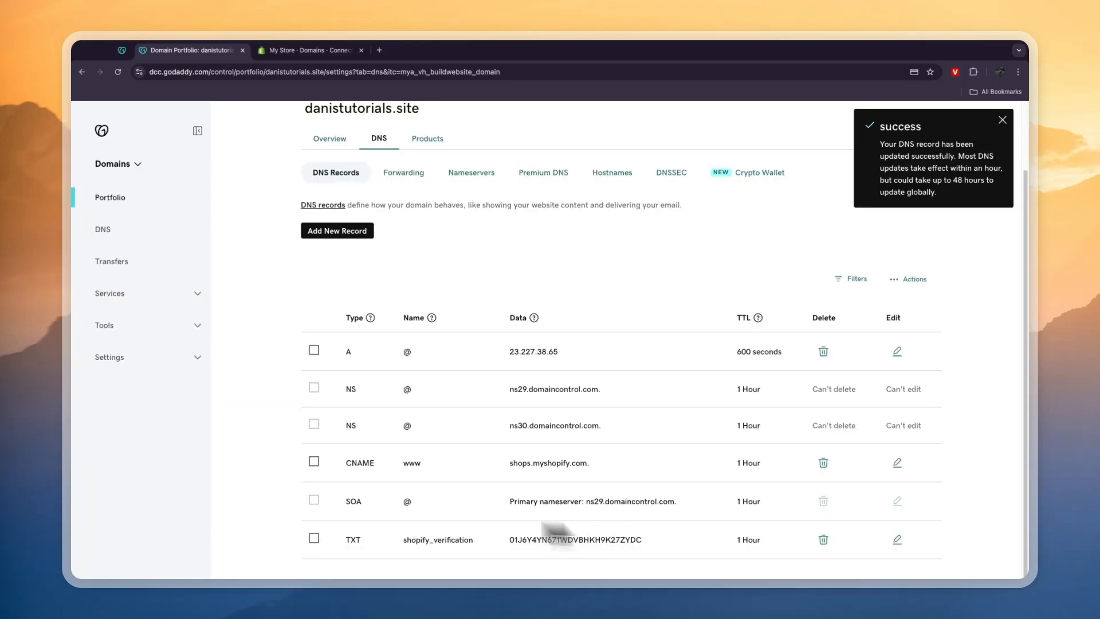
{"action": "left_click", "coordinate": [288, 52]}
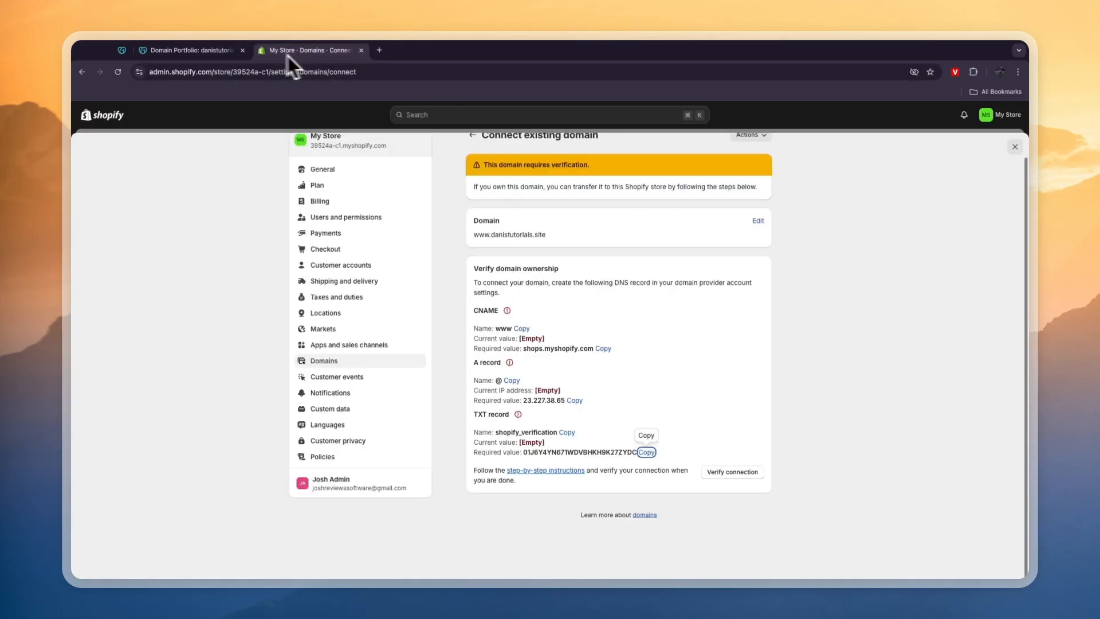
{"action": "left_click", "coordinate": [729, 473]}
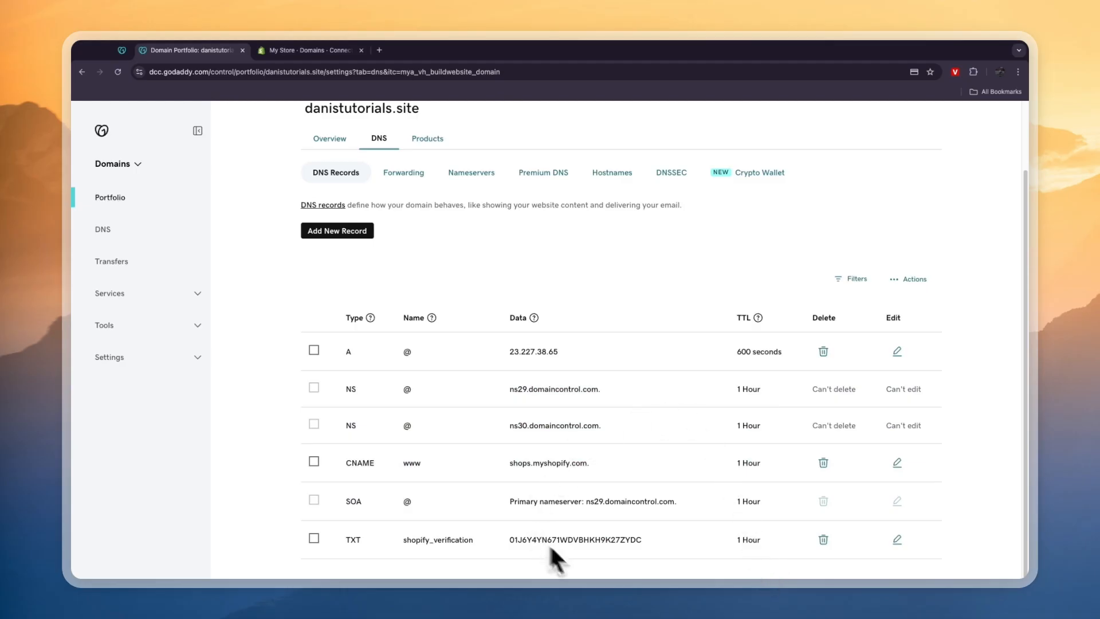
{"action": "left_click", "coordinate": [305, 50]}
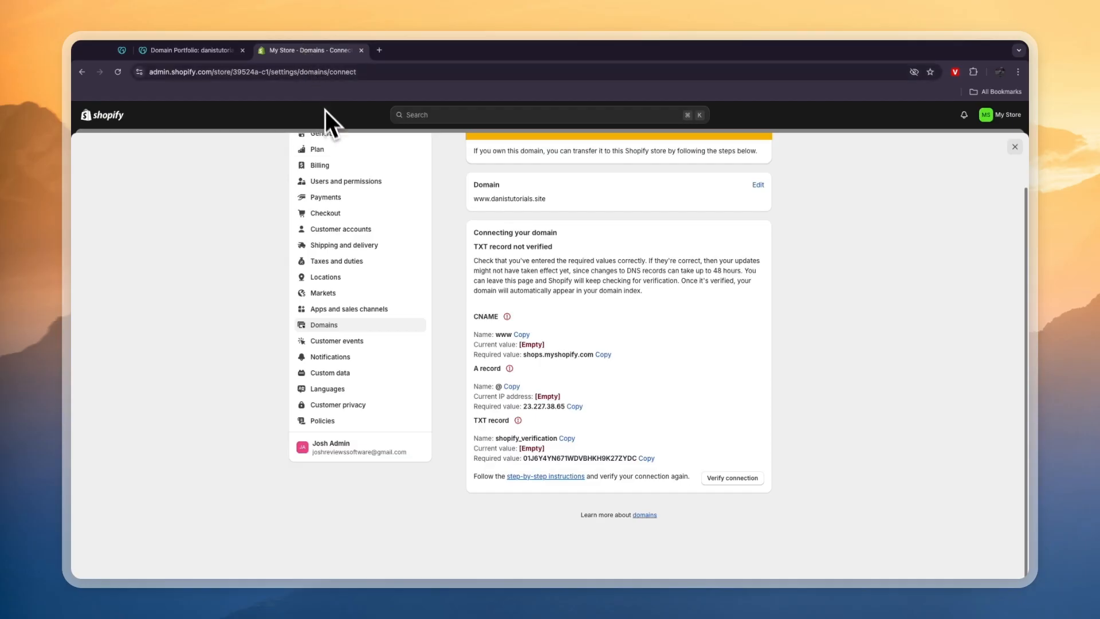
{"action": "left_click", "coordinate": [739, 478]}
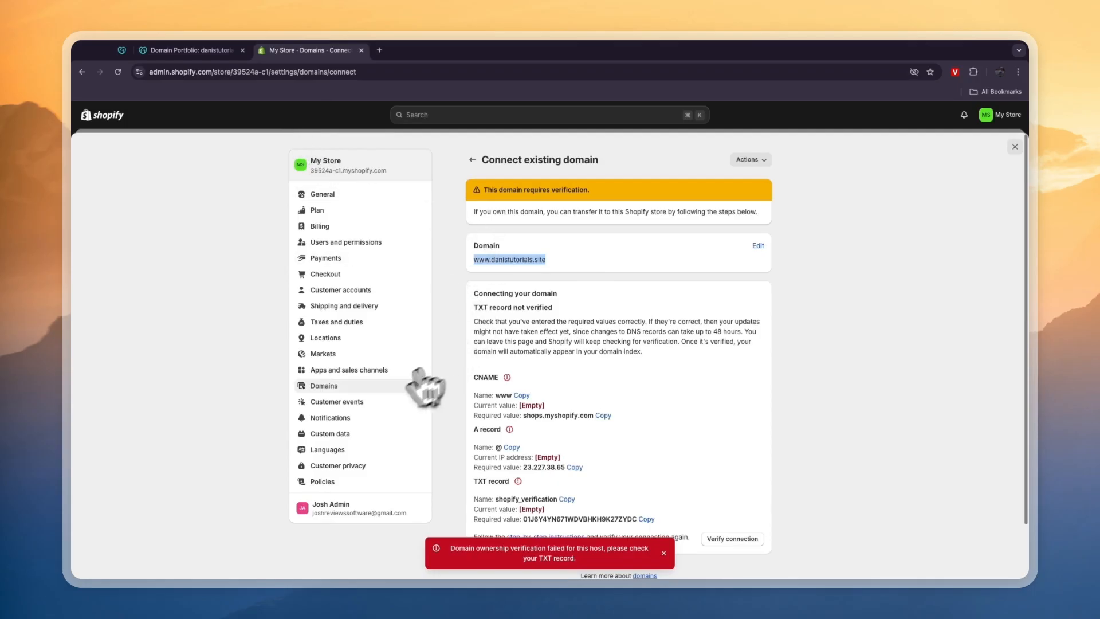
Step: Go back to Shopify's domain list, view the primary myshopify.com domain's details and return to the list
{"action": "left_click", "coordinate": [475, 159]}
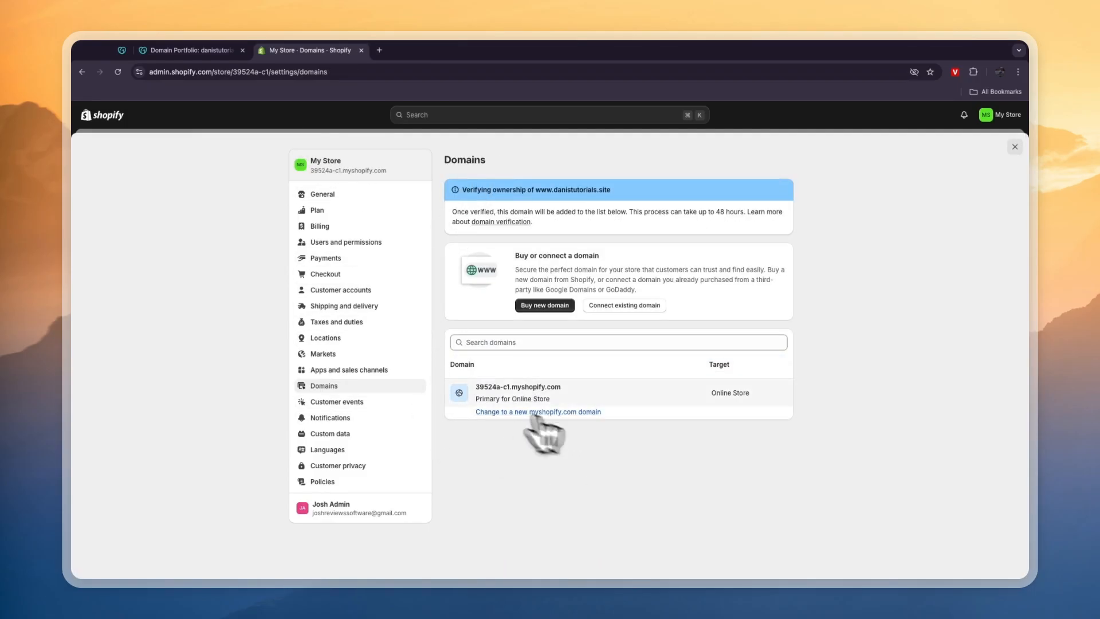
{"action": "left_click", "coordinate": [534, 393]}
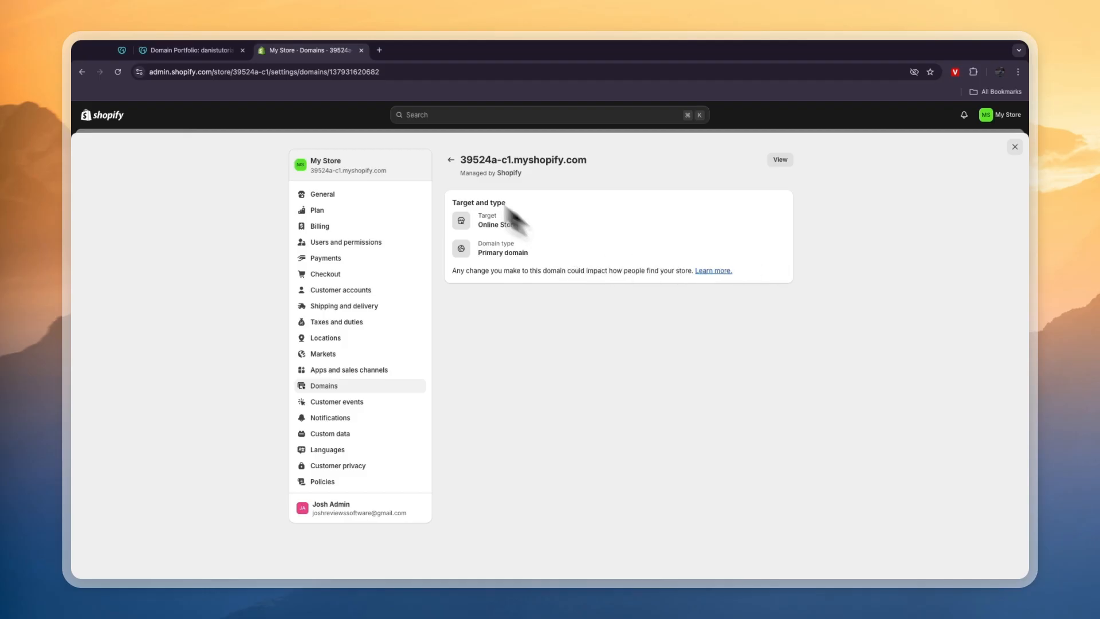
{"action": "left_click", "coordinate": [452, 160]}
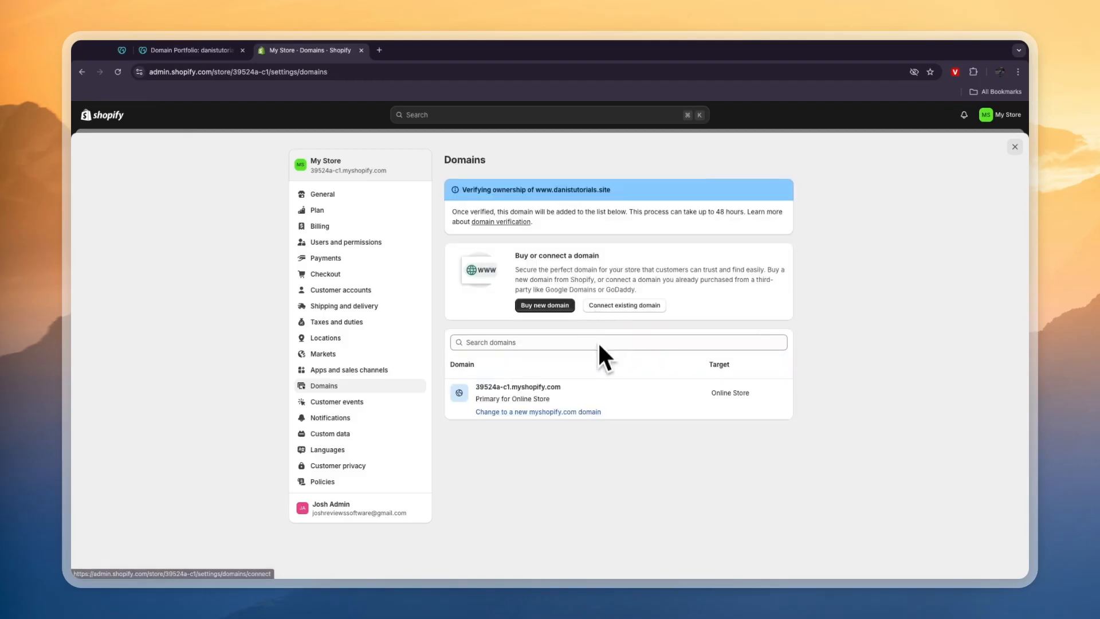
Step: Open Shopify's connection requirements for danistutorials.site, and in GoDaddy remove the last character of the shopify_verification TXT record's verification code and save
{"action": "left_click", "coordinate": [606, 305]}
{"action": "scroll", "coordinate": [633, 413], "scroll_direction": "down", "scroll_amount": 2}
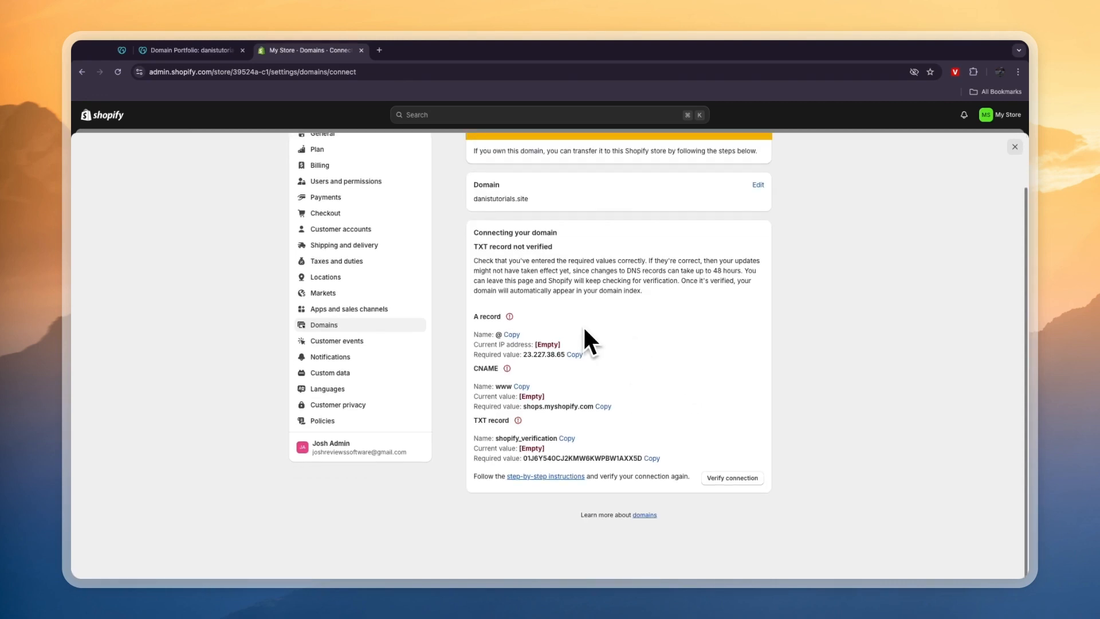
{"action": "left_click", "coordinate": [189, 50]}
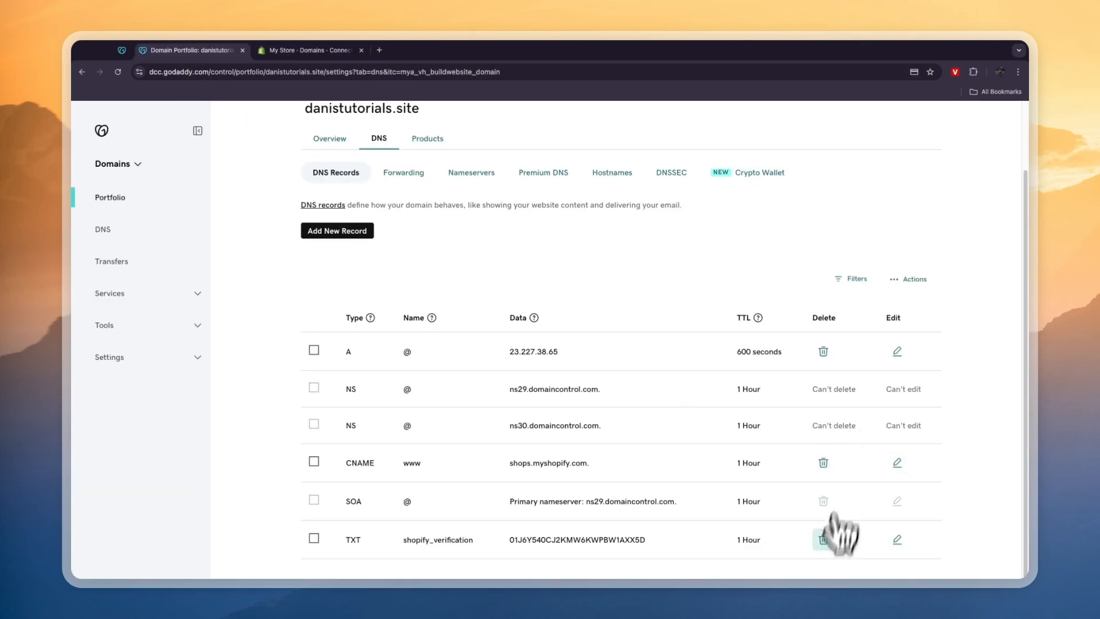
{"action": "left_click", "coordinate": [898, 540]}
{"action": "scroll", "coordinate": [777, 558], "scroll_direction": "down", "scroll_amount": 2}
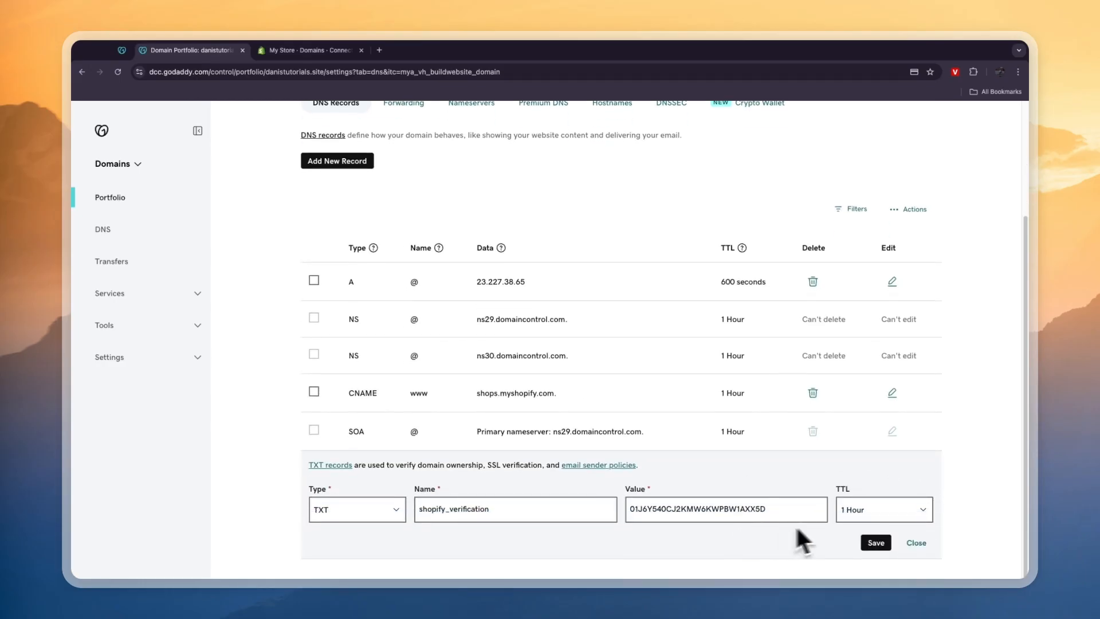
{"action": "left_click", "coordinate": [876, 542]}
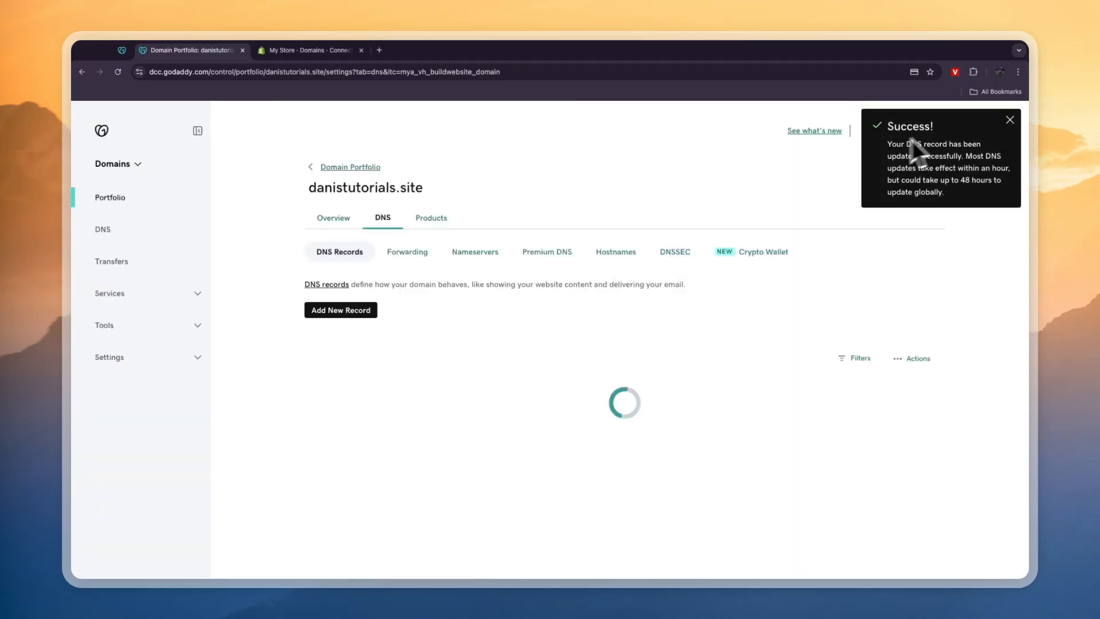
Step: Read the DNS update notice in GoDaddy and review the saved records of danistutorials.site
{"action": "left_click_drag", "start_coordinate": [913, 144], "coordinate": [890, 150]}
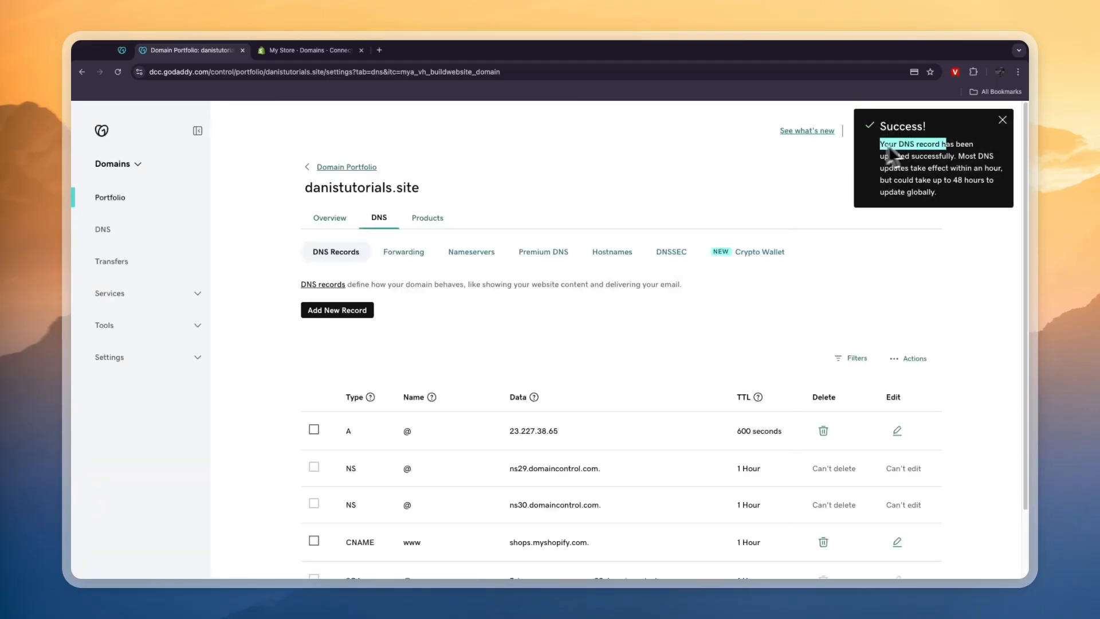
{"action": "left_click_drag", "start_coordinate": [980, 155], "coordinate": [919, 160]}
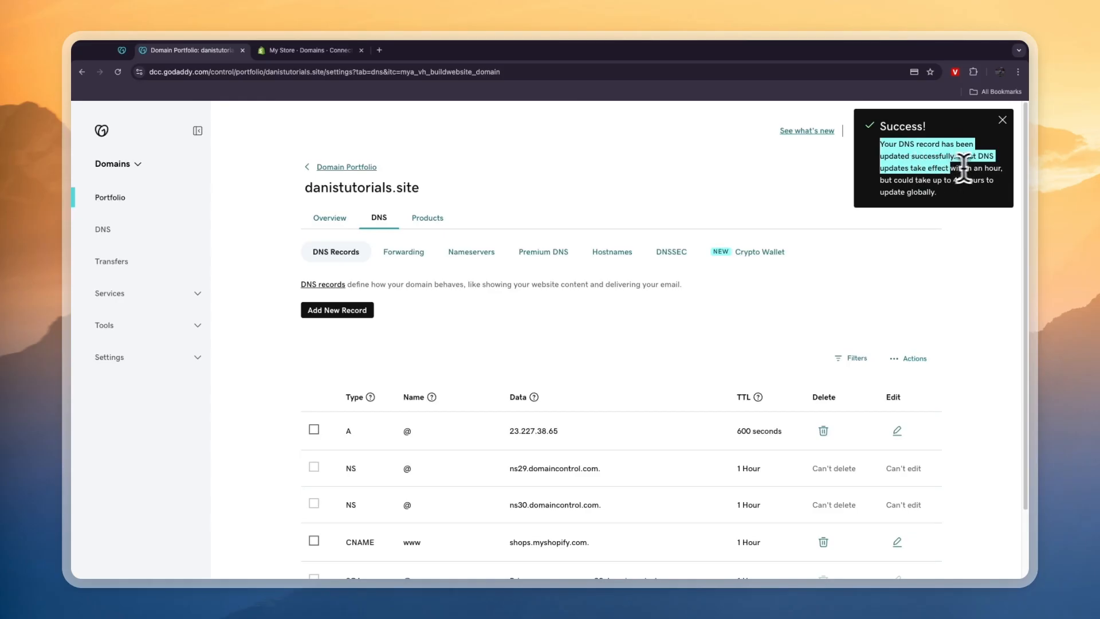
{"action": "left_click_drag", "start_coordinate": [906, 181], "coordinate": [880, 181]}
{"action": "left_click", "coordinate": [951, 175]}
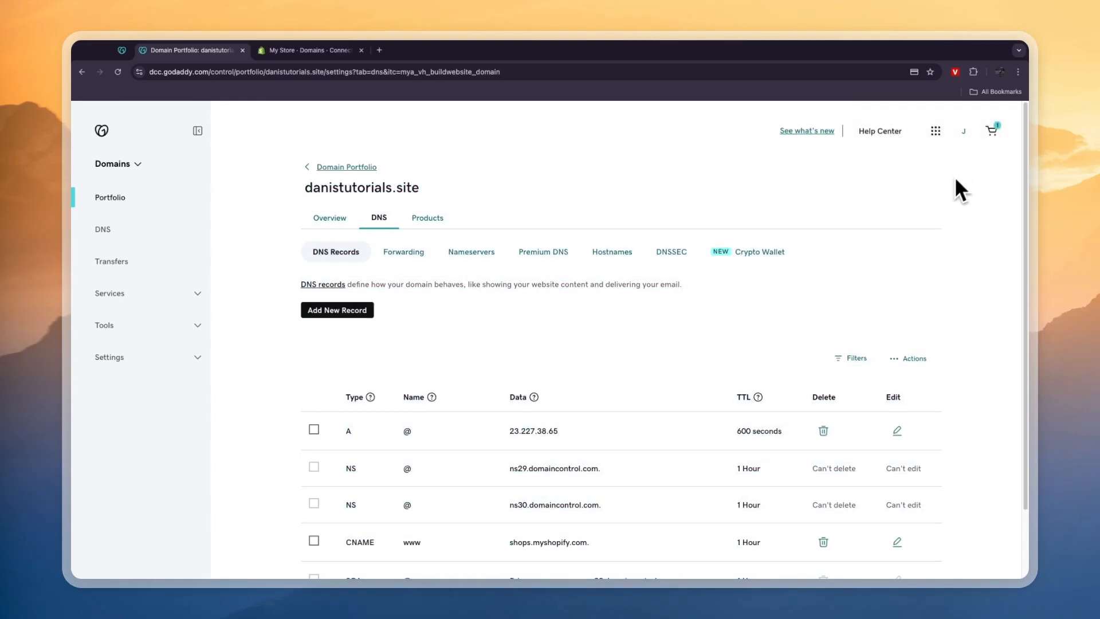
{"action": "scroll", "coordinate": [891, 252], "scroll_direction": "down", "scroll_amount": 2}
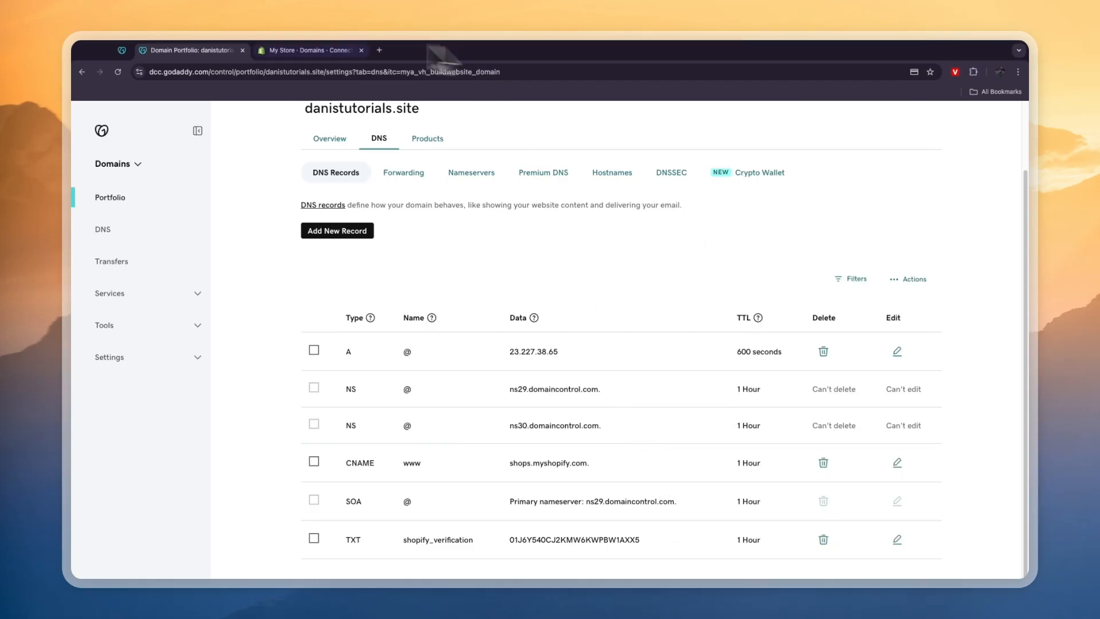
Step: Switch to Shopify, verify the connection of danistutorials.site again and highlight the domain name
{"action": "left_click", "coordinate": [287, 49]}
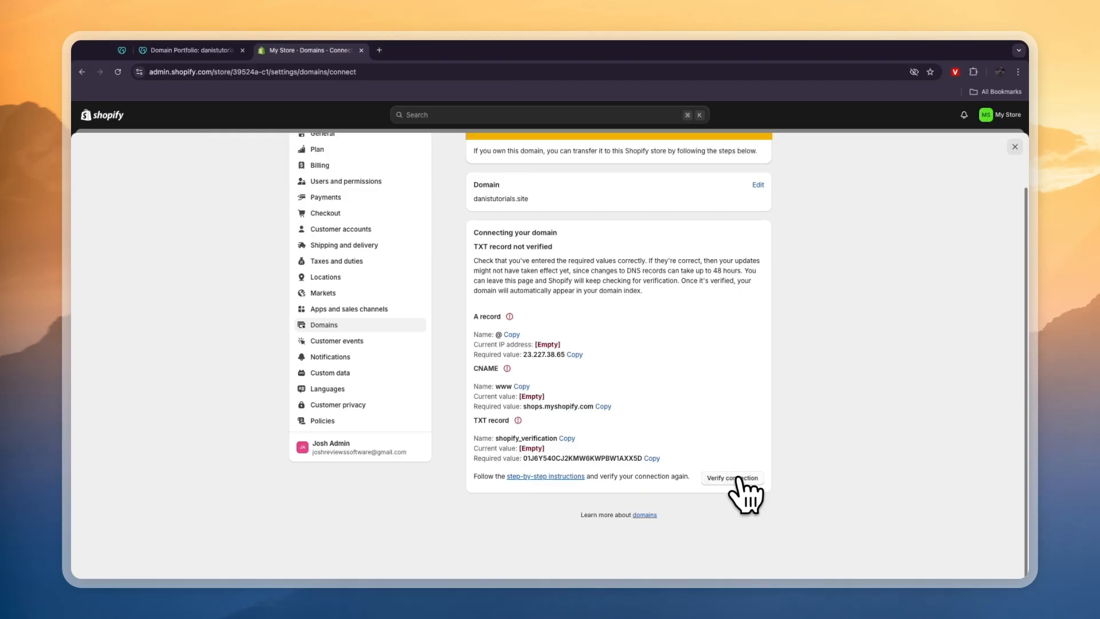
{"action": "left_click", "coordinate": [739, 479]}
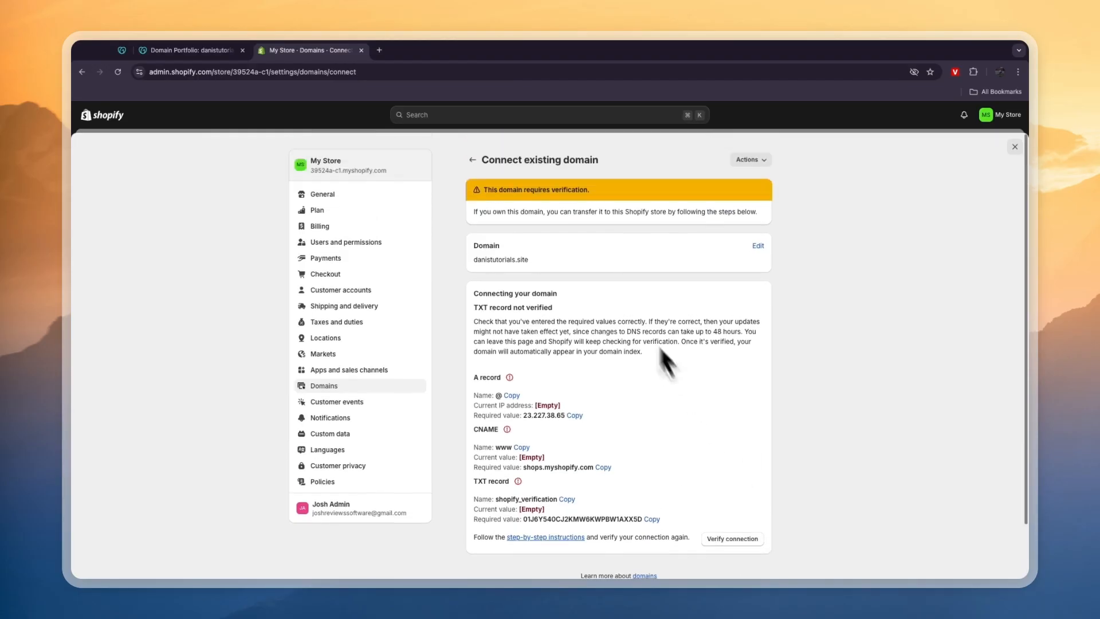
{"action": "left_click_drag", "start_coordinate": [311, 171], "coordinate": [387, 171]}
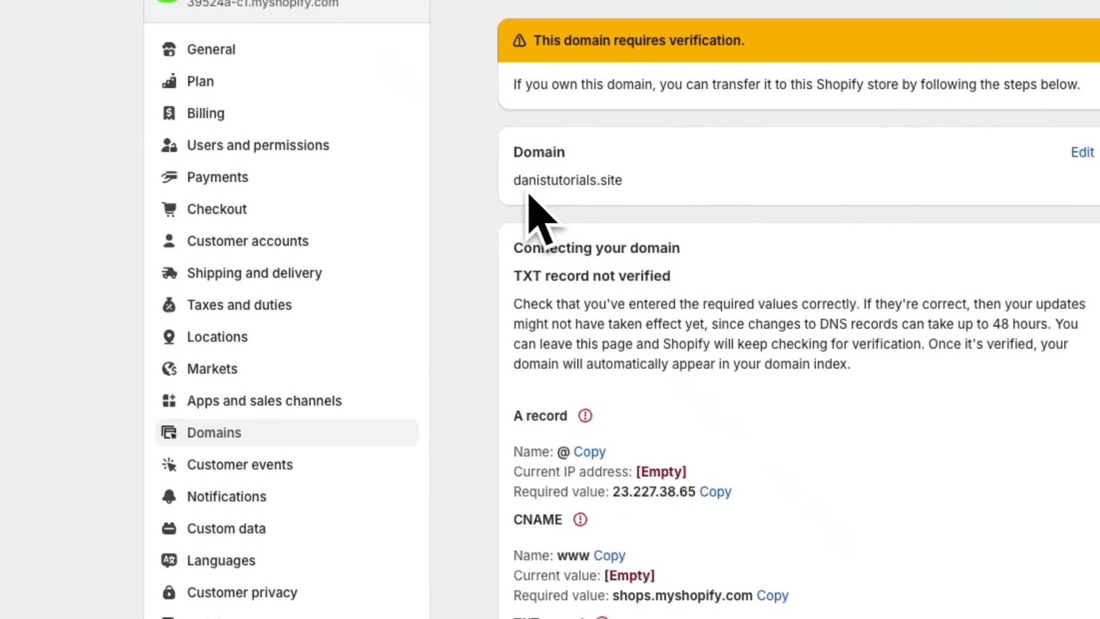
{"action": "left_click_drag", "start_coordinate": [868, 491], "coordinate": [983, 498]}
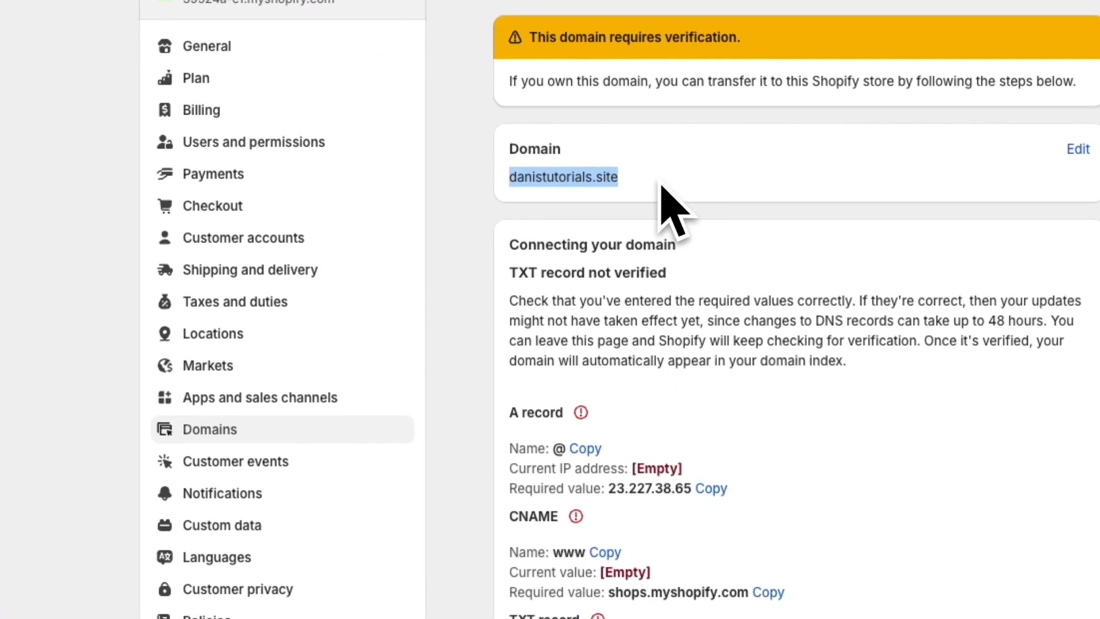